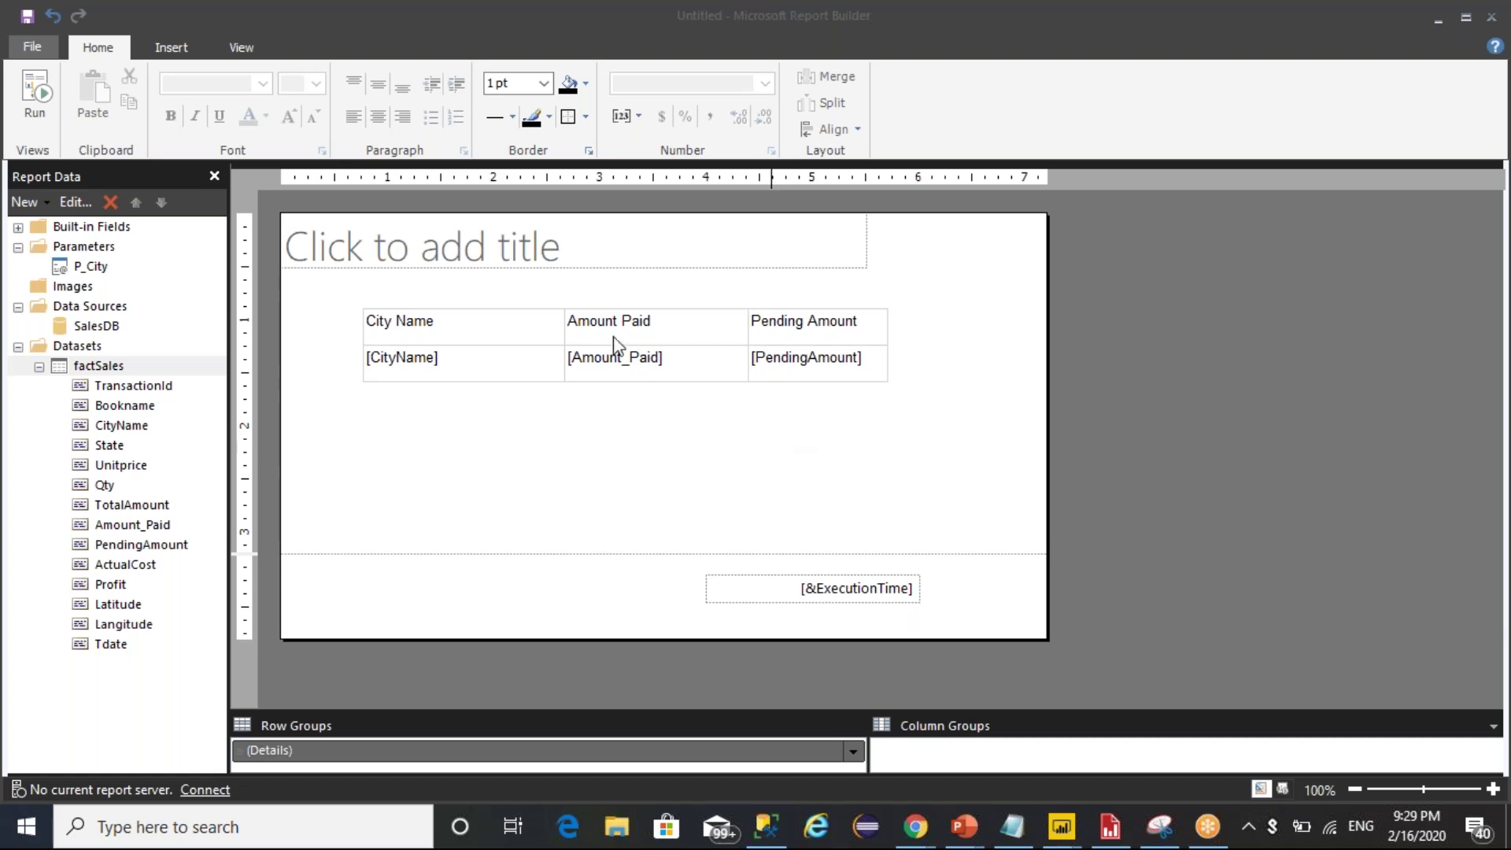
# Run the report and preview it filtered to Pune
pyautogui.click(40, 97)
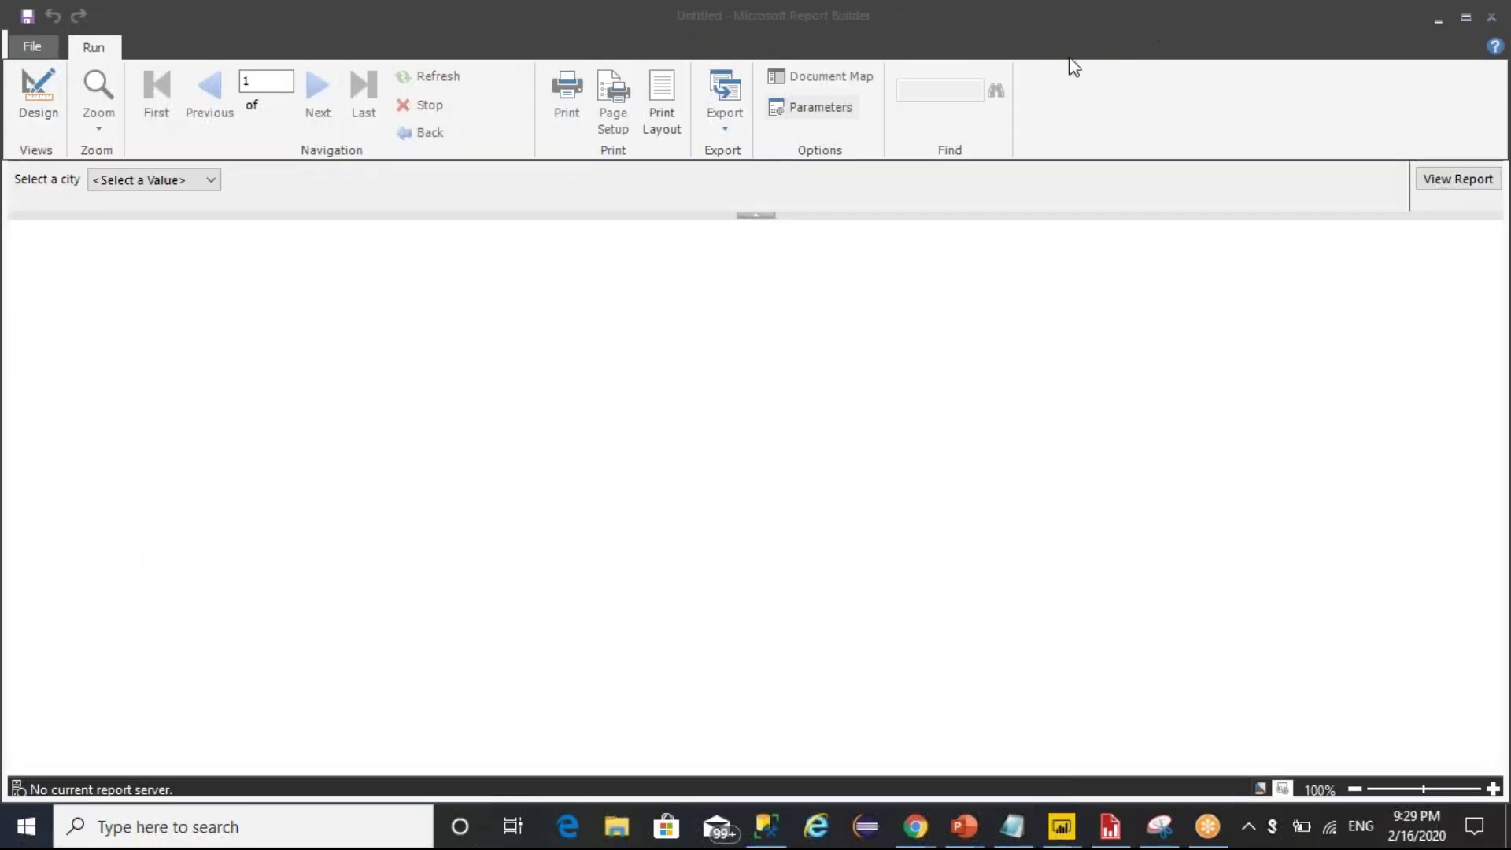
pyautogui.click(206, 180)
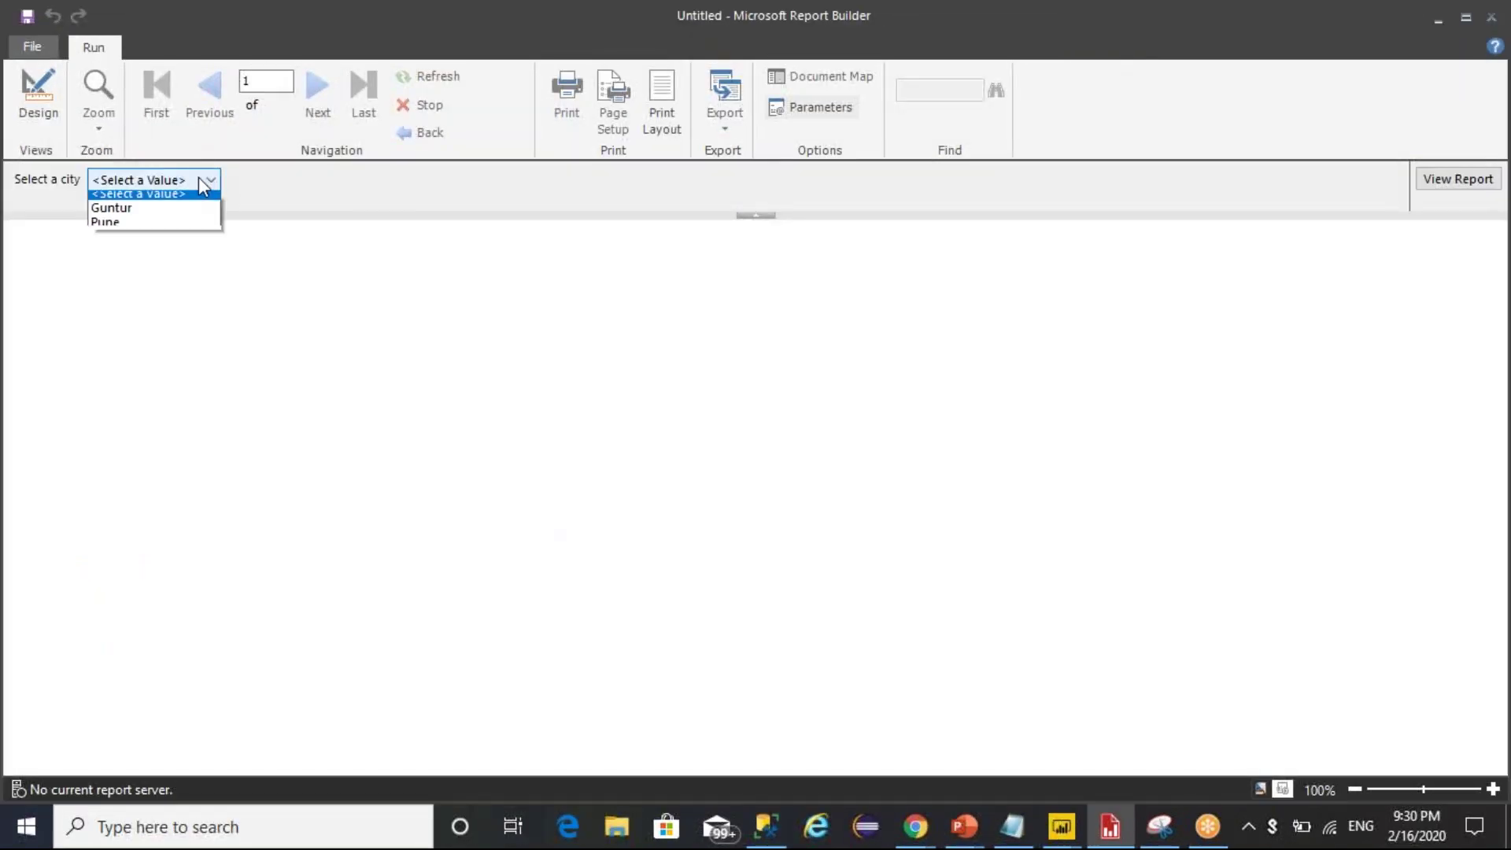
pyautogui.click(149, 229)
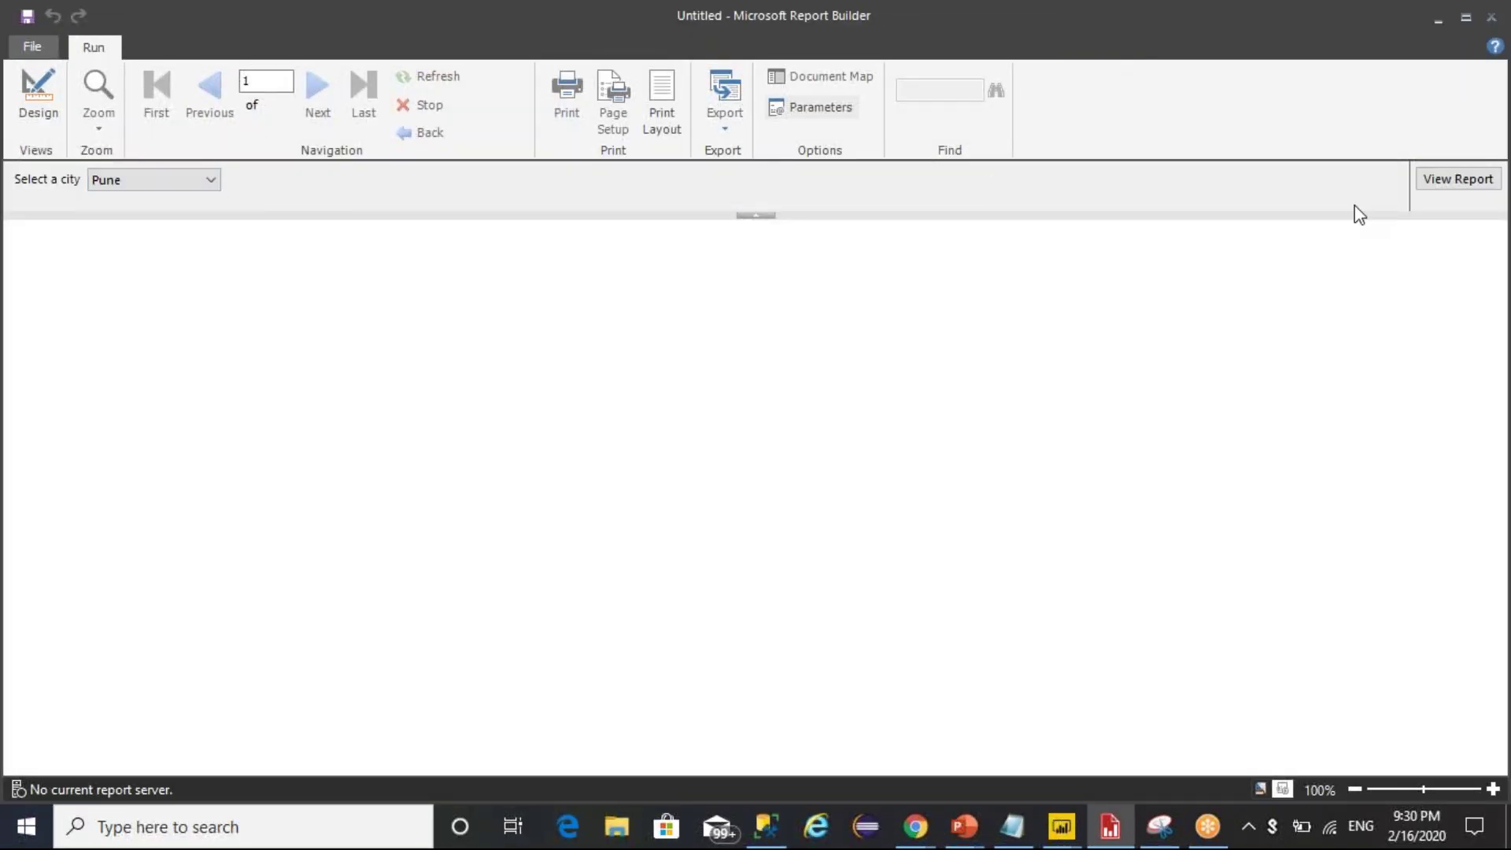
pyautogui.click(1456, 180)
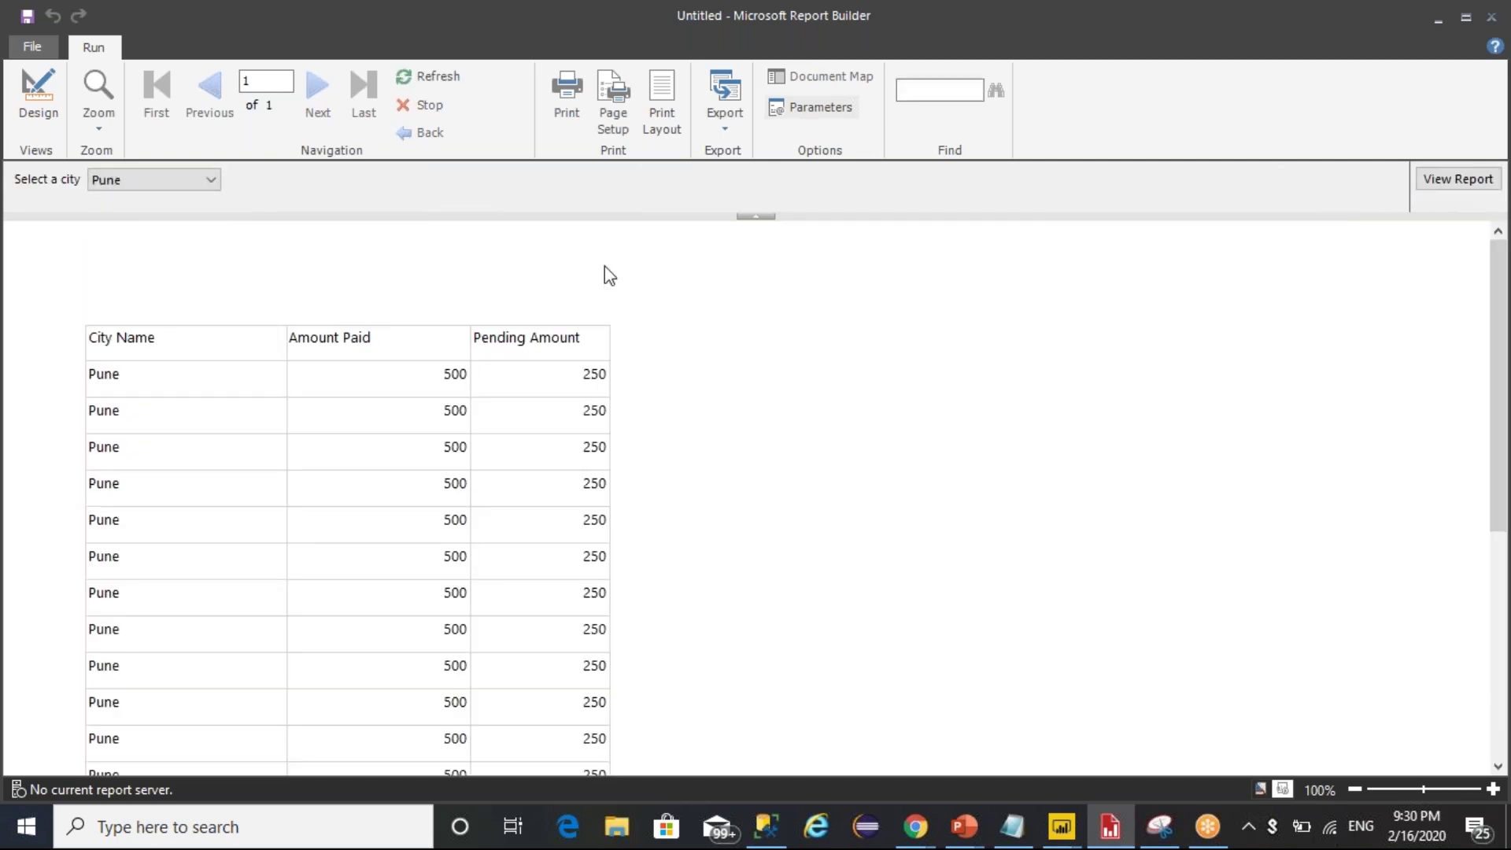
# Re-render the preview for Guntur, then return to design view
pyautogui.click(192, 183)
pyautogui.click(168, 197)
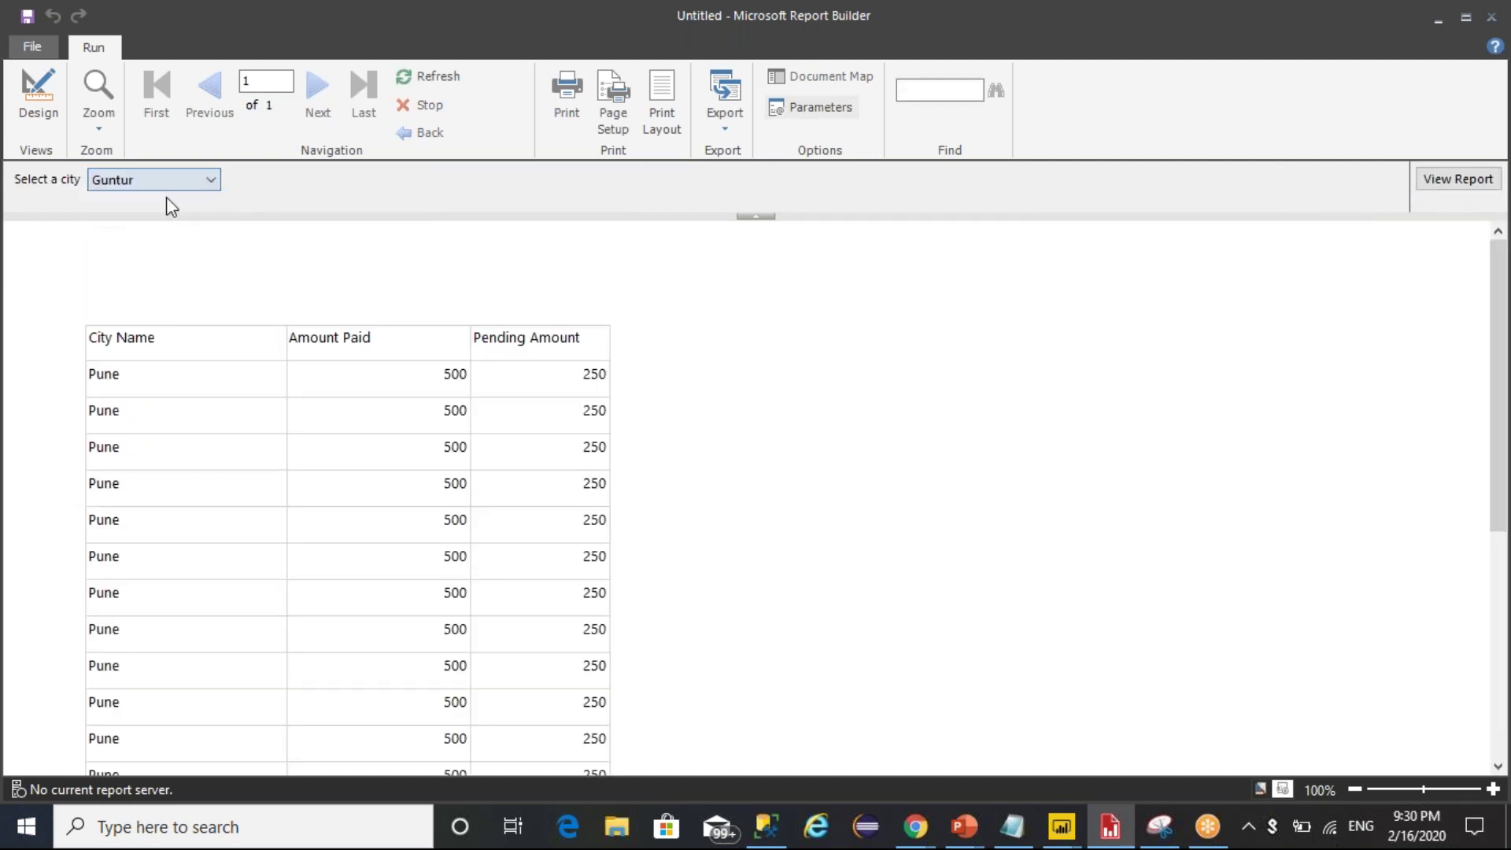
pyautogui.click(1460, 178)
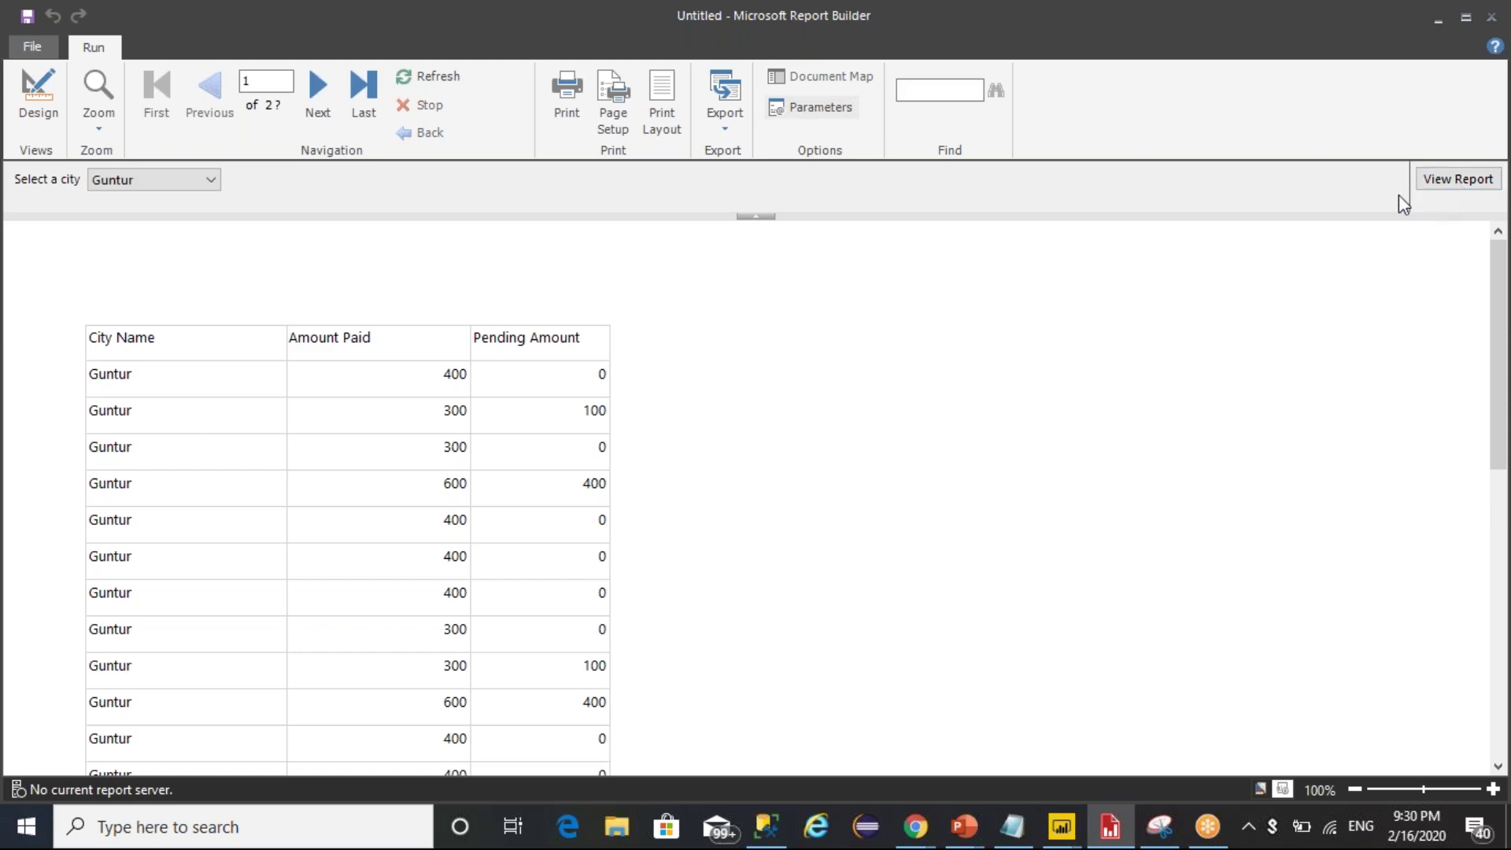
pyautogui.click(33, 124)
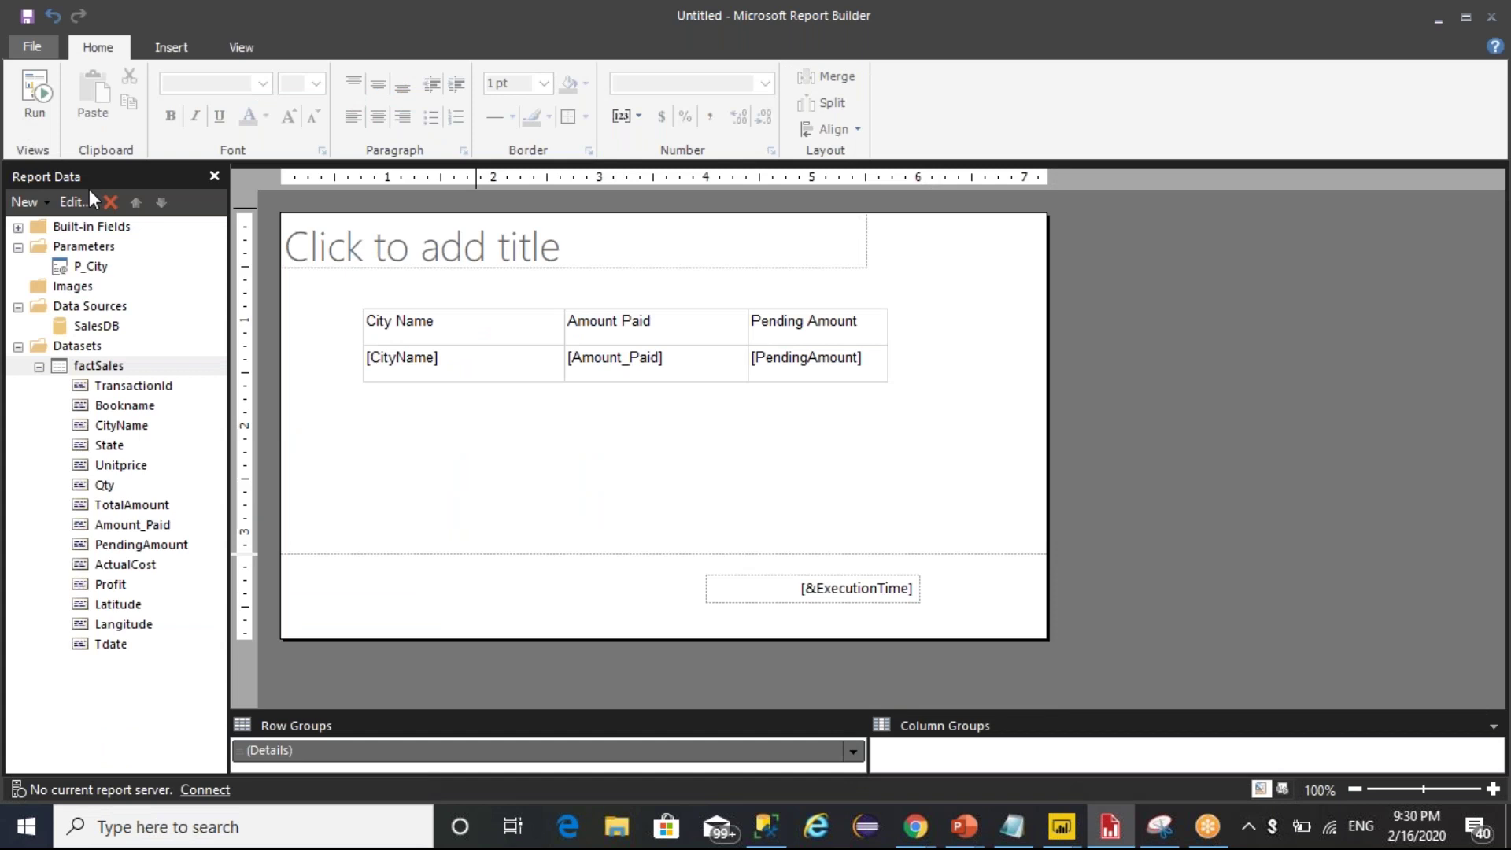
pyautogui.click(656, 309)
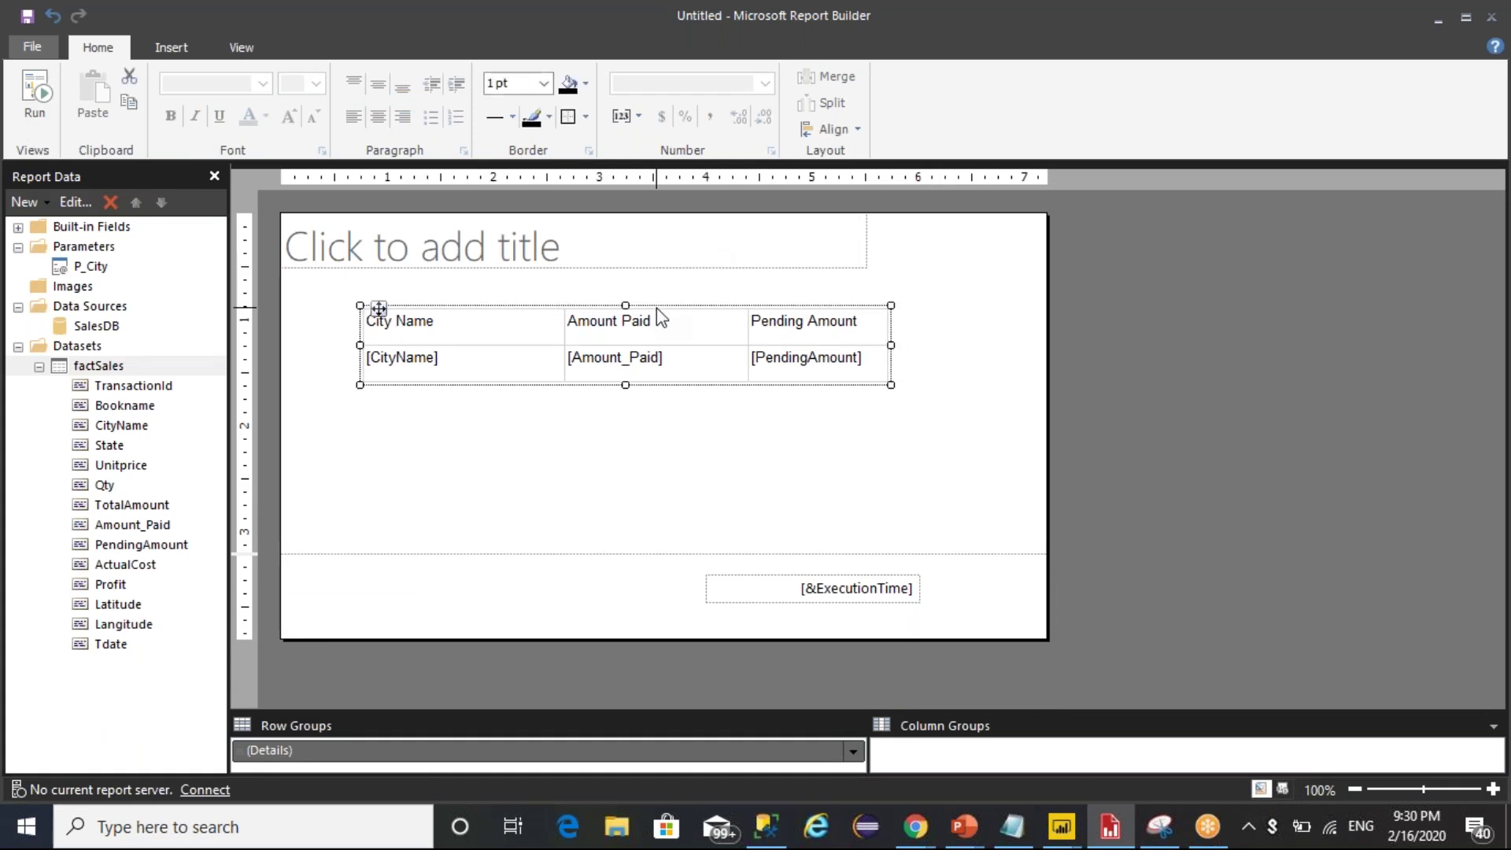
# Review P_City's General, Available Values, Default Values and Advanced property pages
pyautogui.rightClick(94, 269)
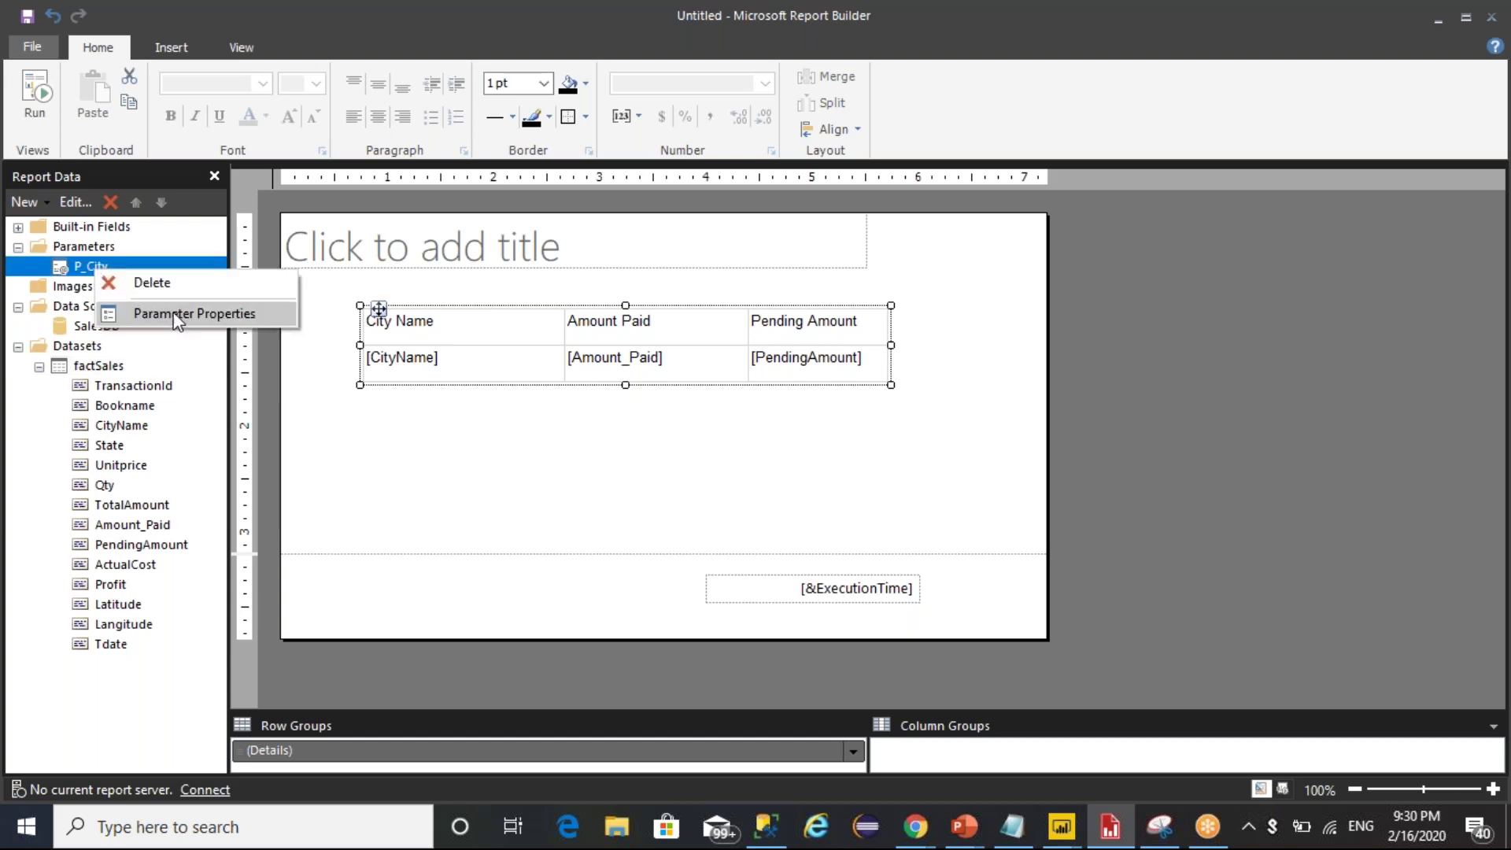
pyautogui.click(179, 318)
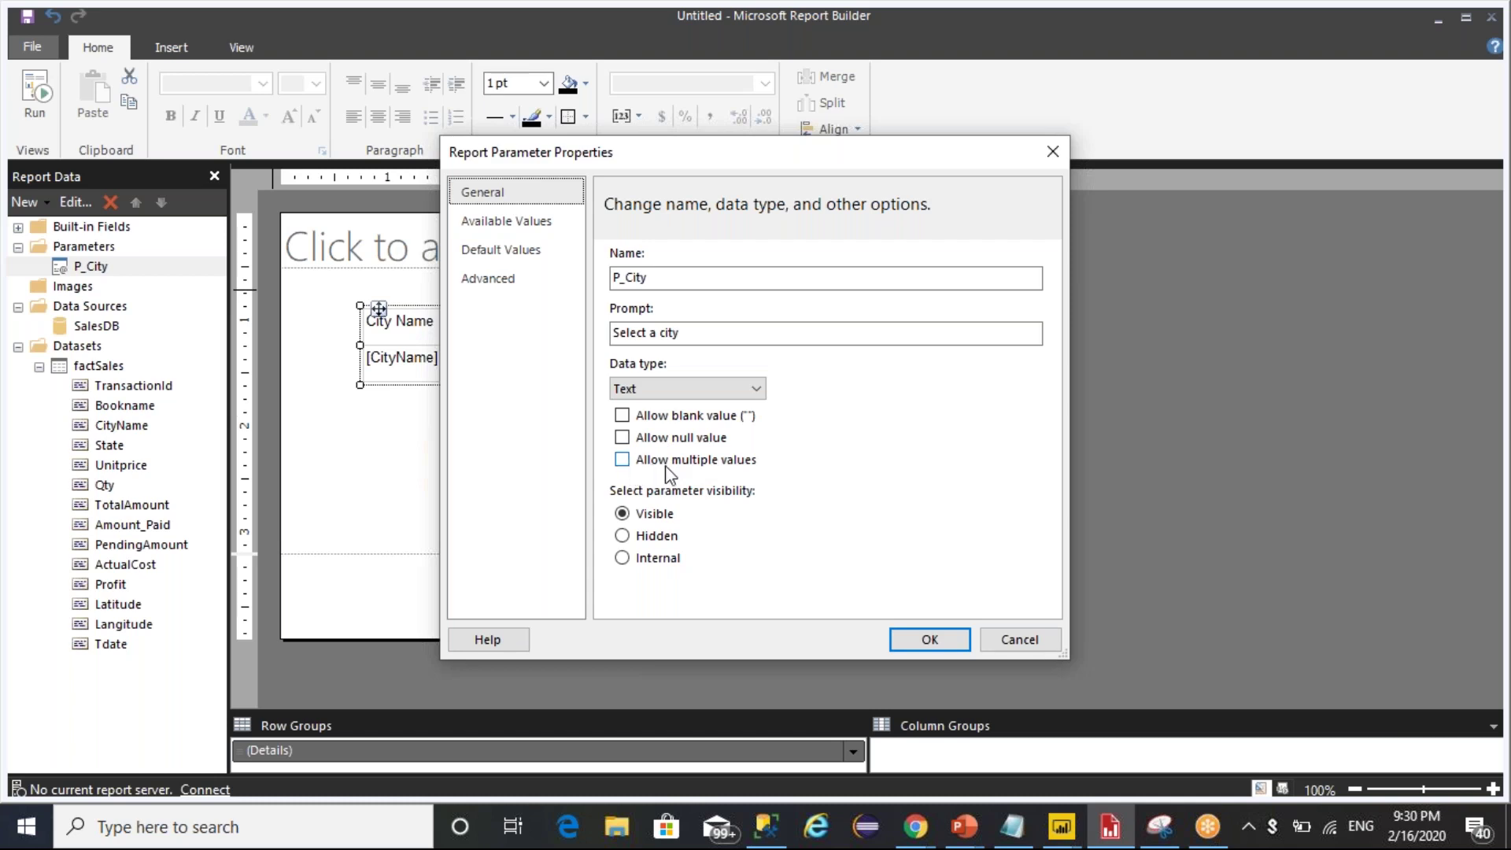
pyautogui.click(515, 220)
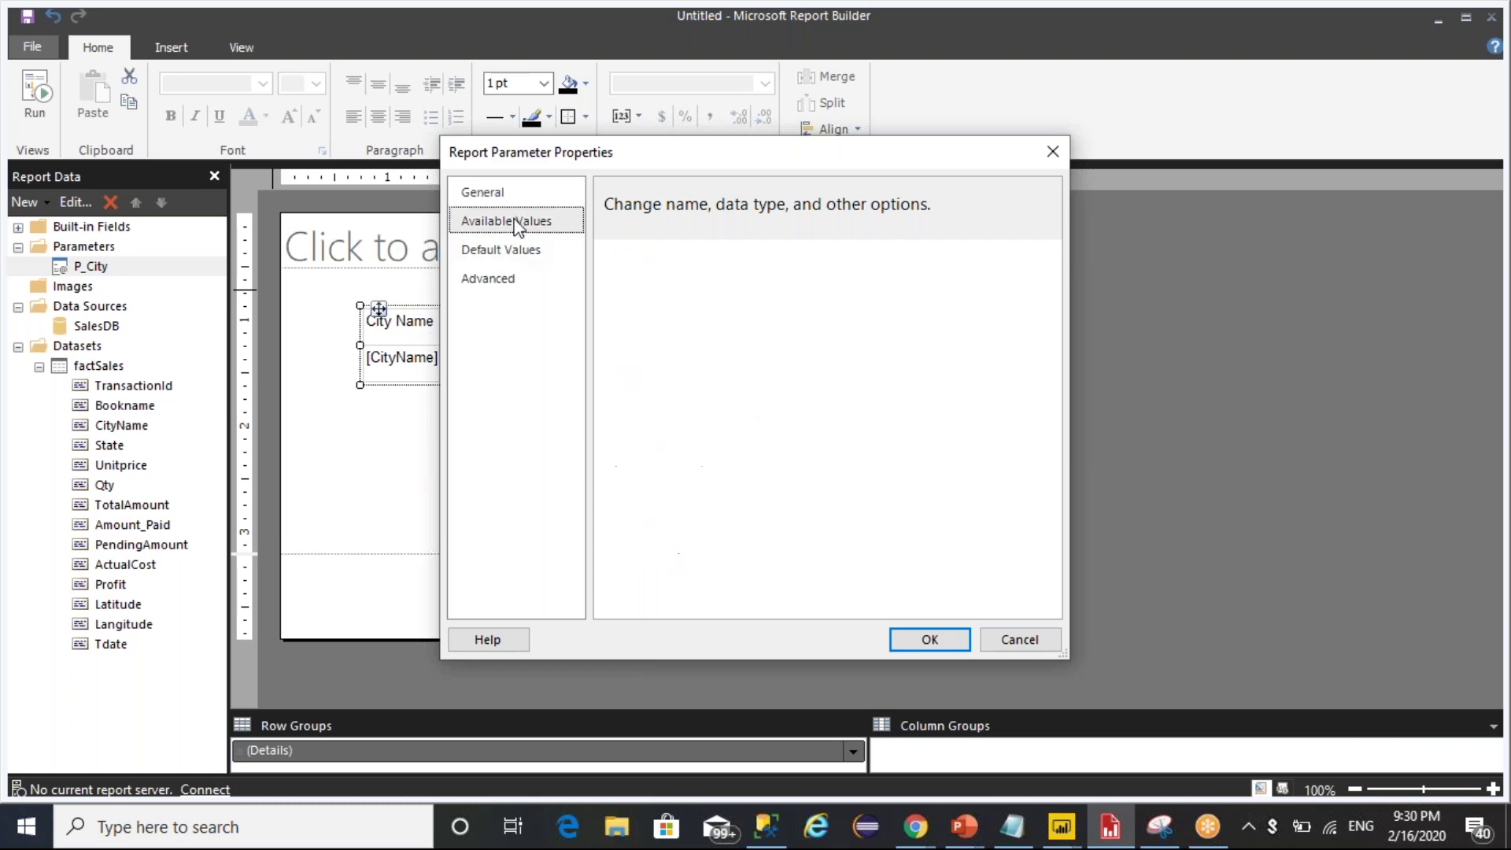
pyautogui.click(532, 253)
pyautogui.click(522, 282)
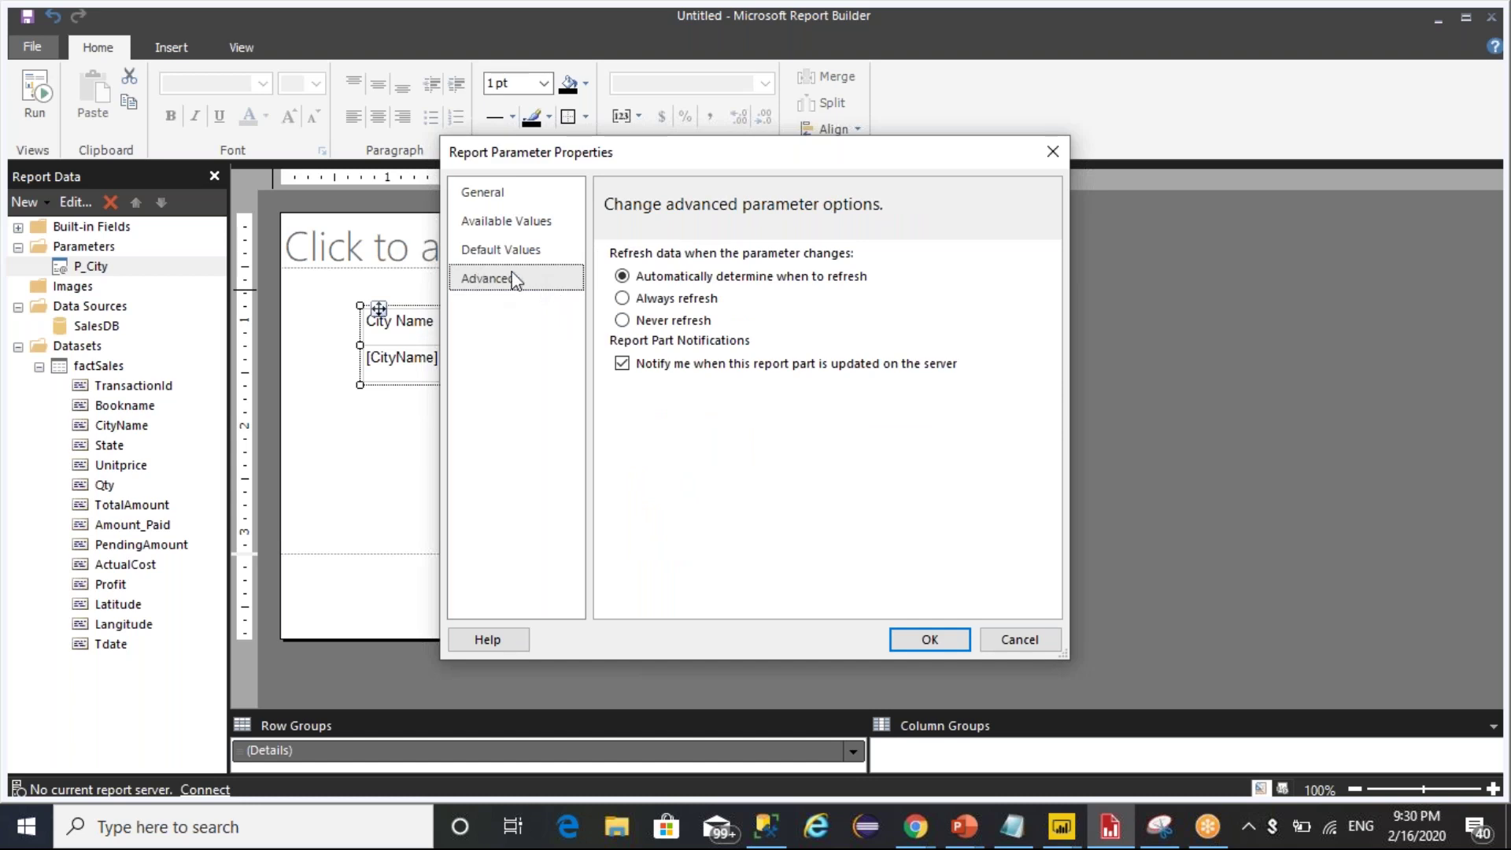
pyautogui.click(496, 195)
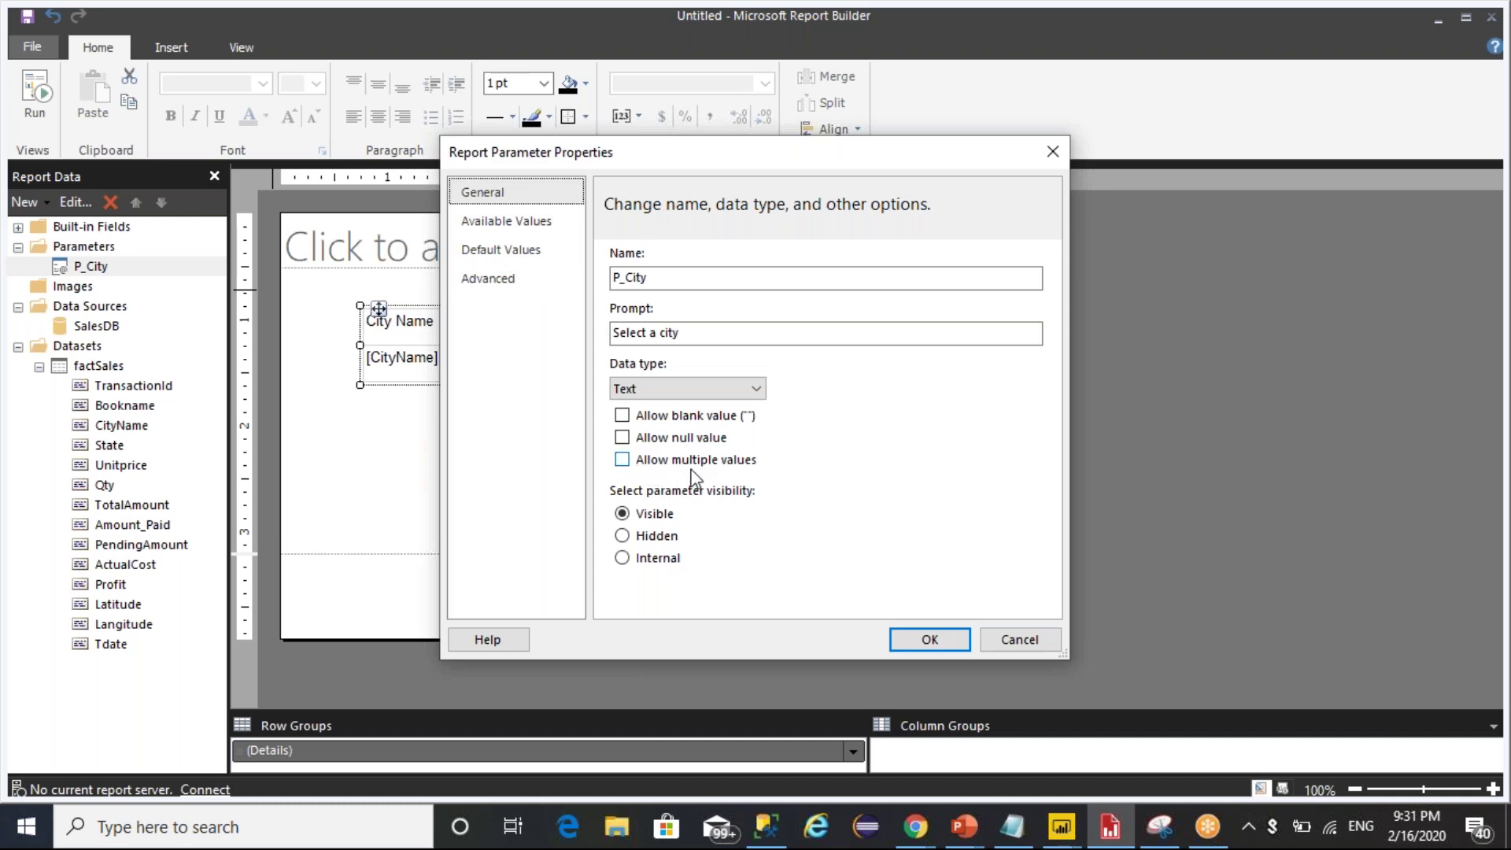
# Add a Chennai entry to P_City's available values, then check Default Values and General
pyautogui.click(511, 223)
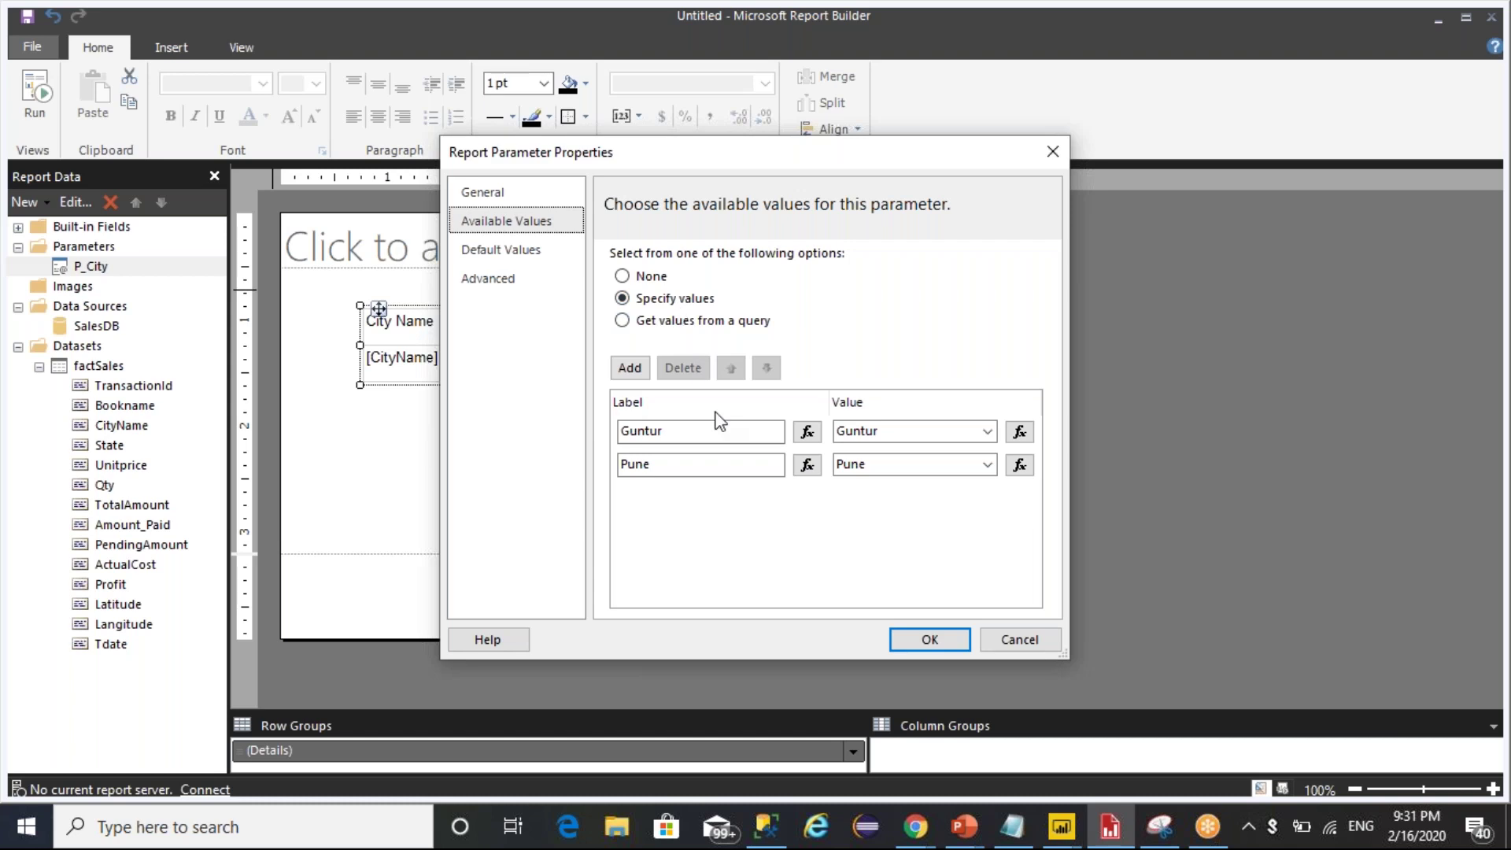
pyautogui.click(629, 367)
pyautogui.write('Ch')
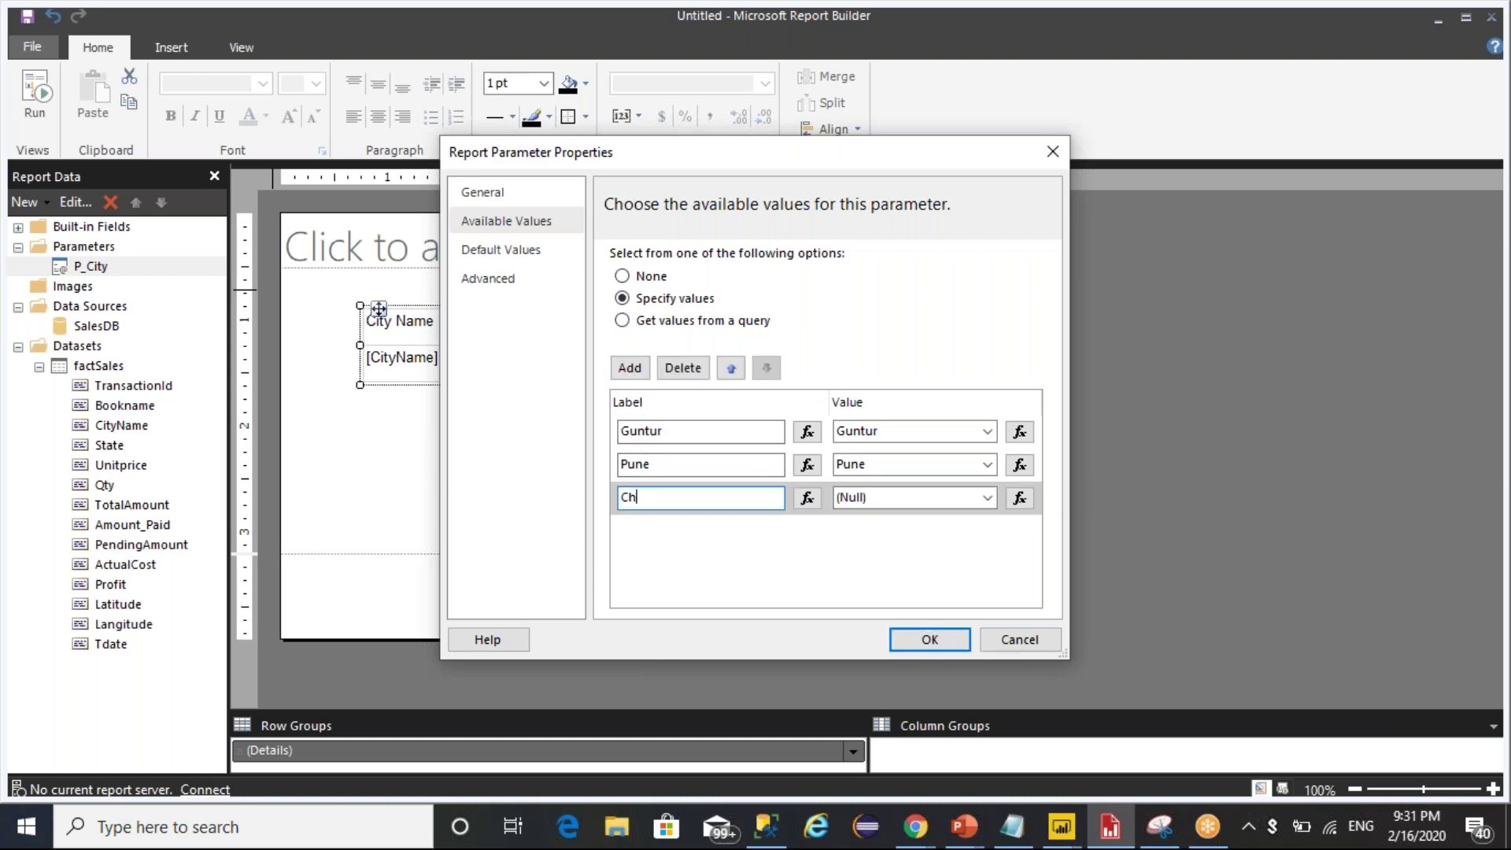
pyautogui.write('ennai')
pyautogui.click(915, 501)
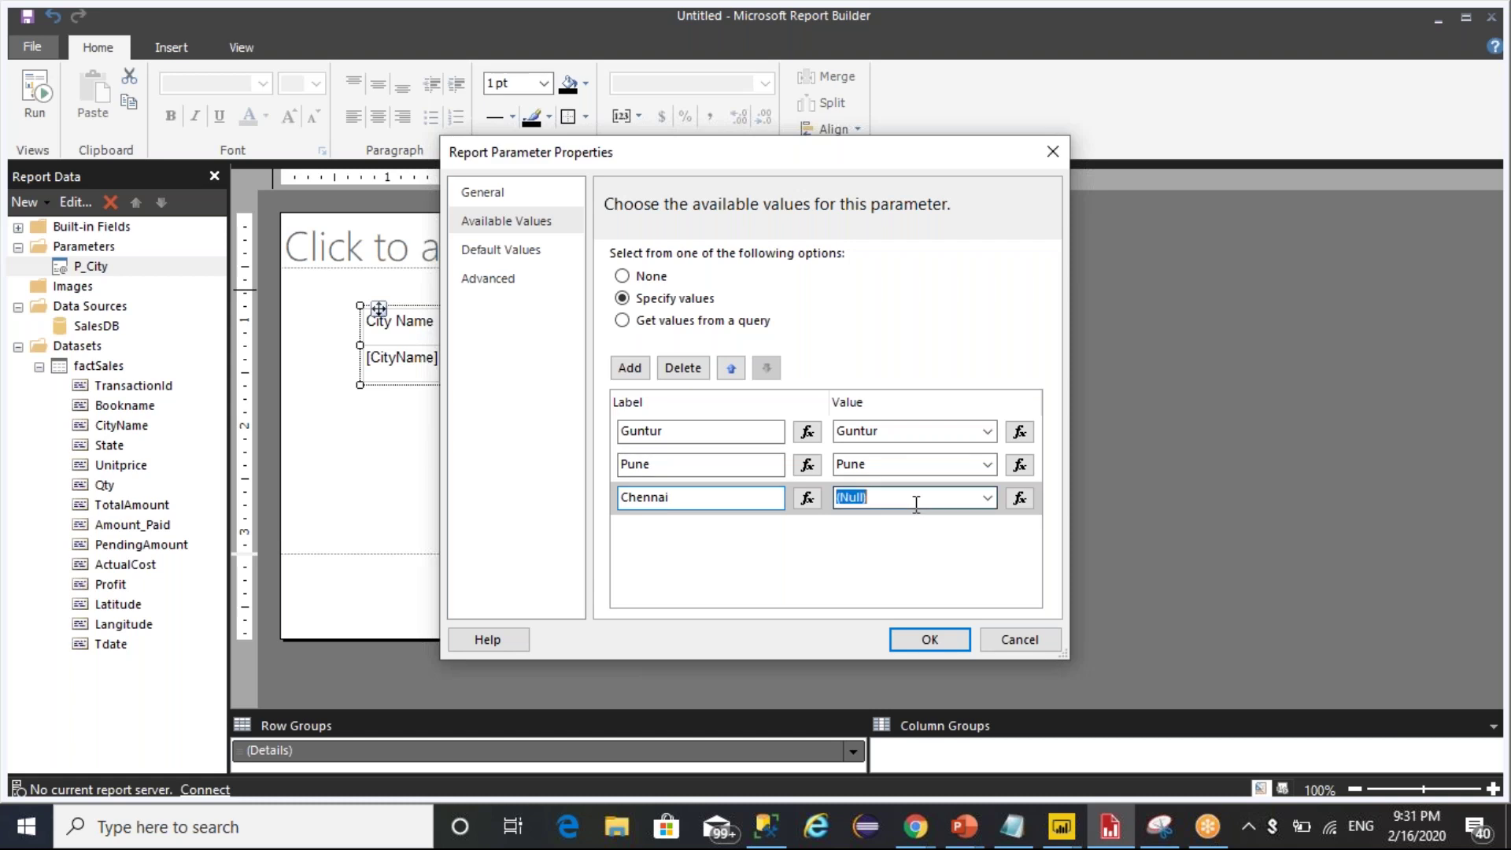
pyautogui.write('Chennai')
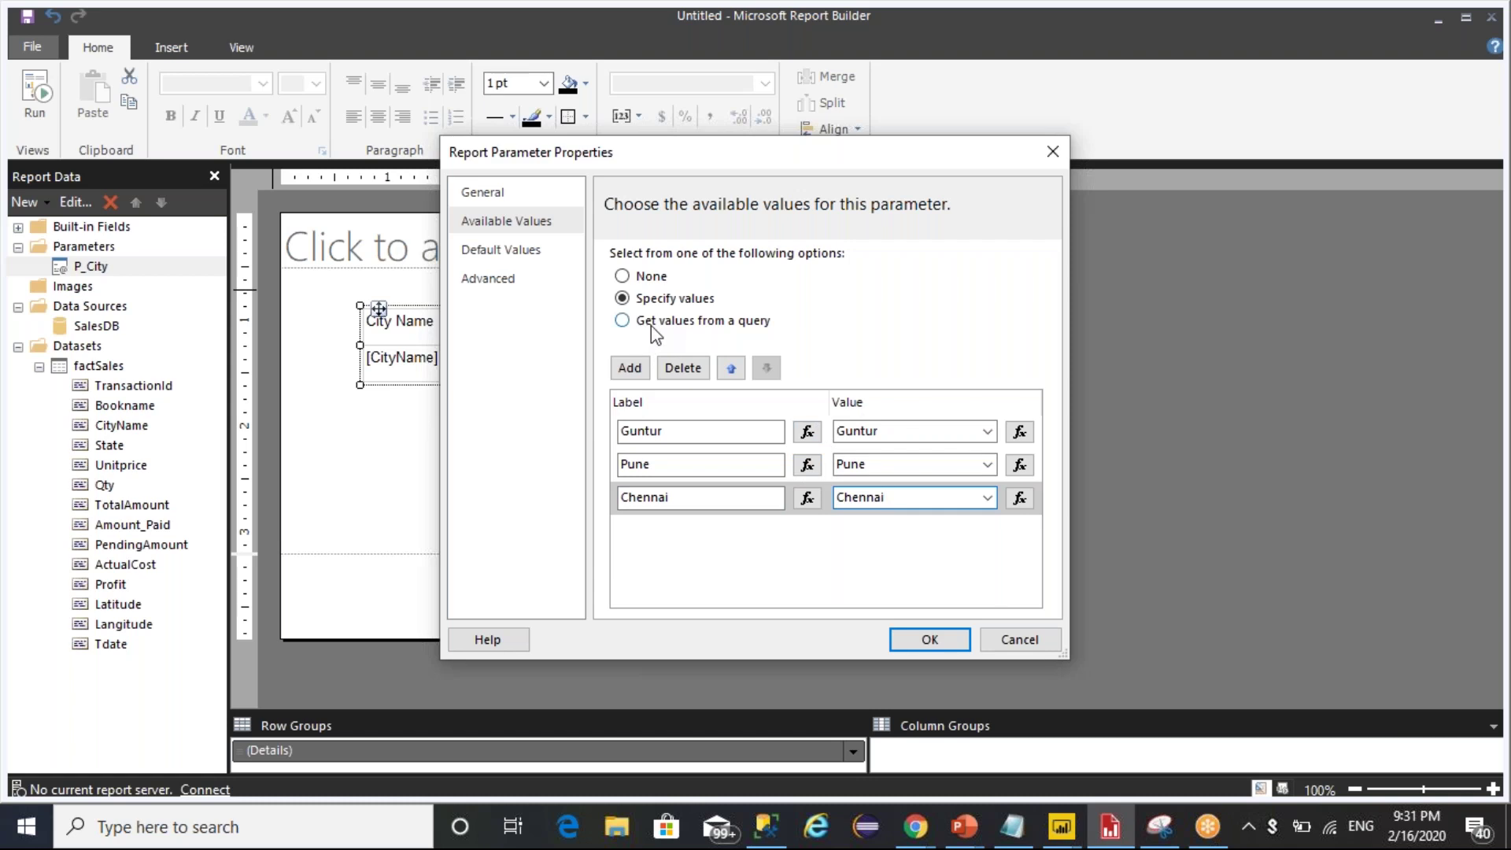
pyautogui.click(513, 254)
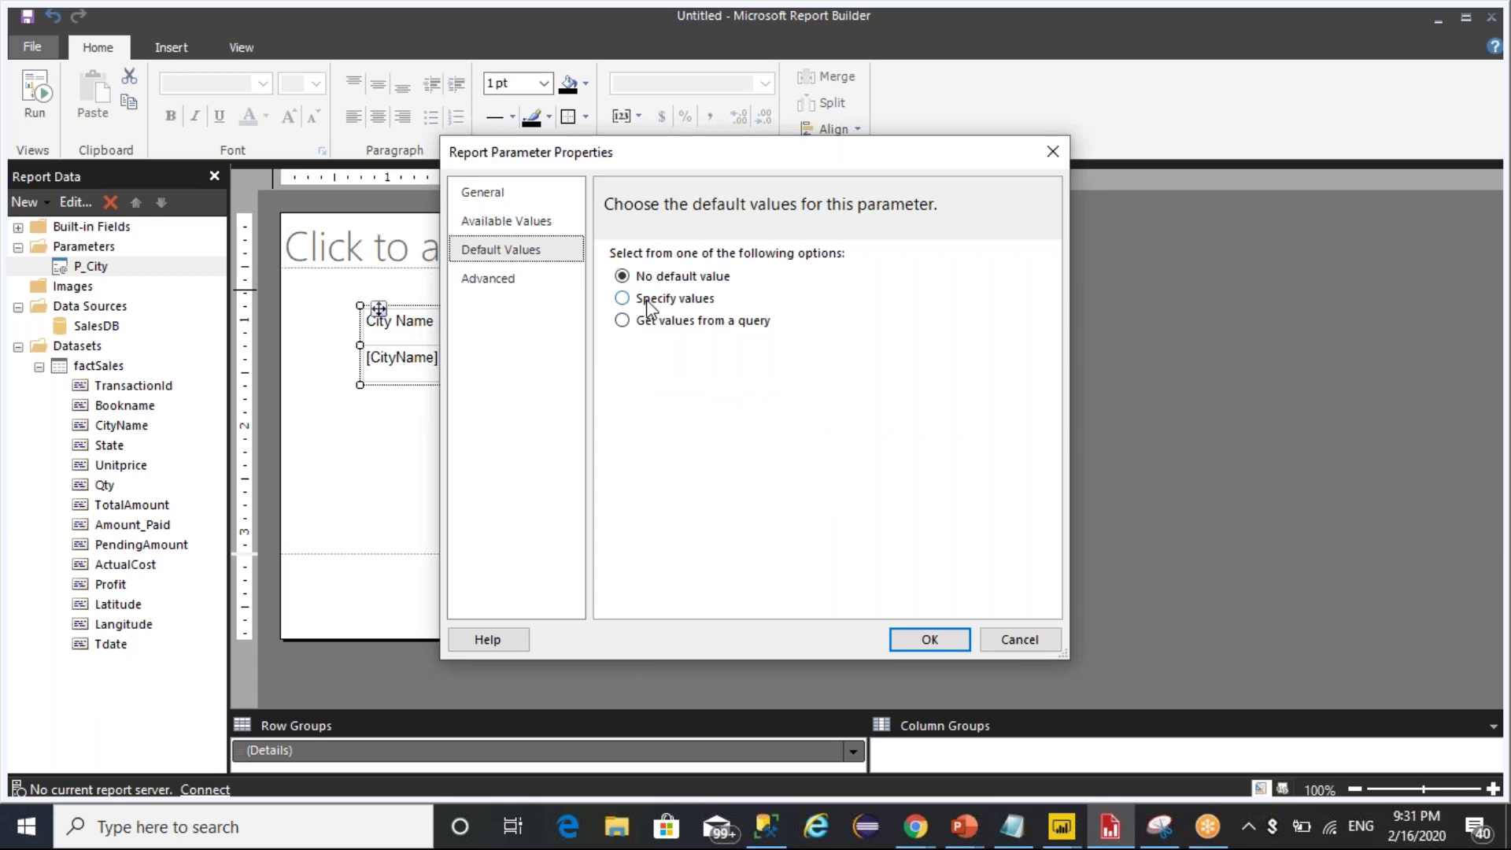
pyautogui.click(494, 192)
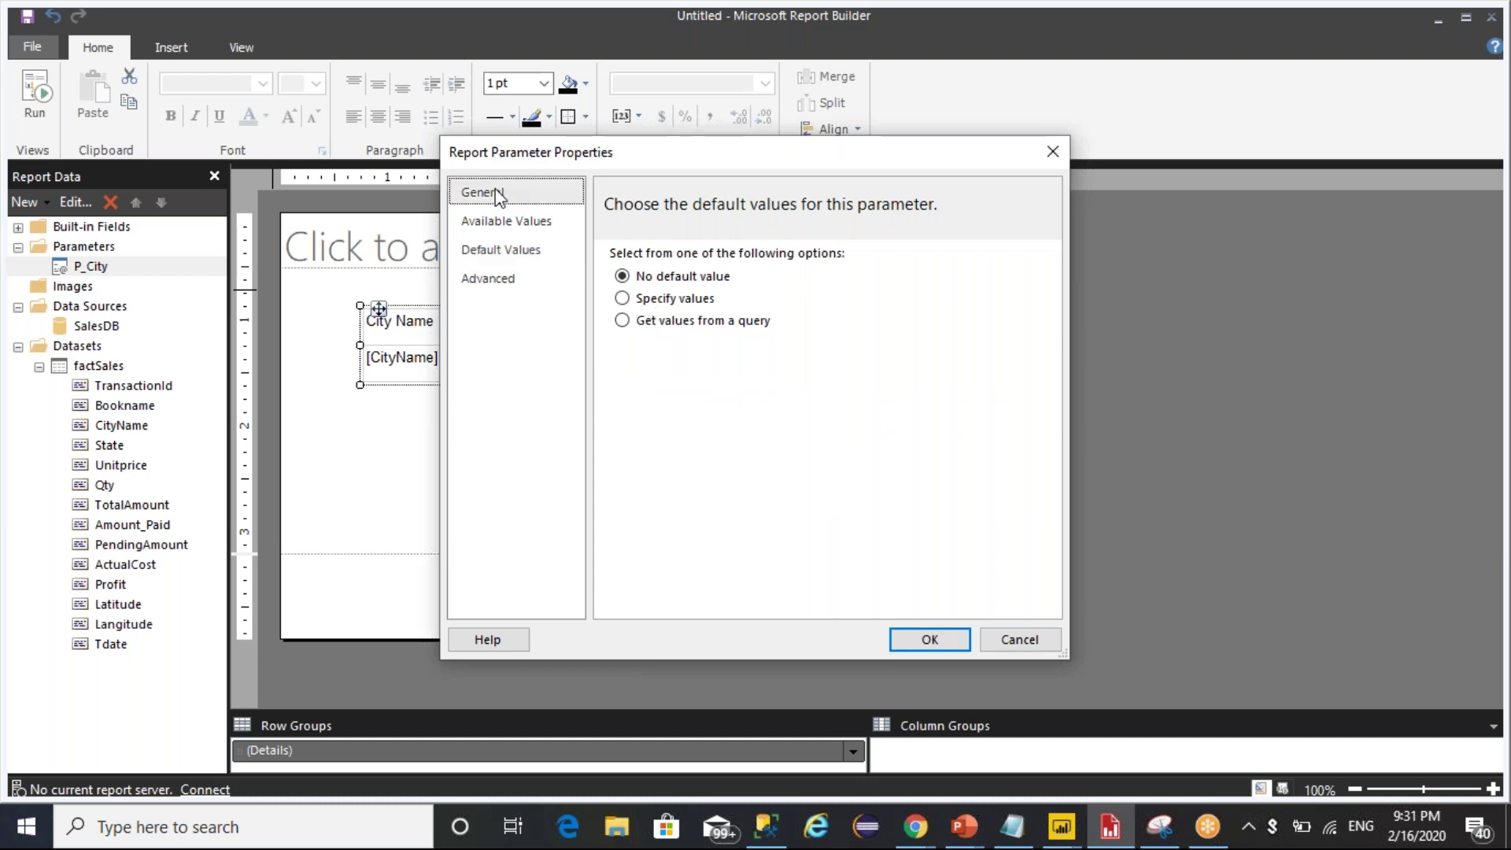
# Save the parameter changes and preview the report for Chennai
pyautogui.click(915, 639)
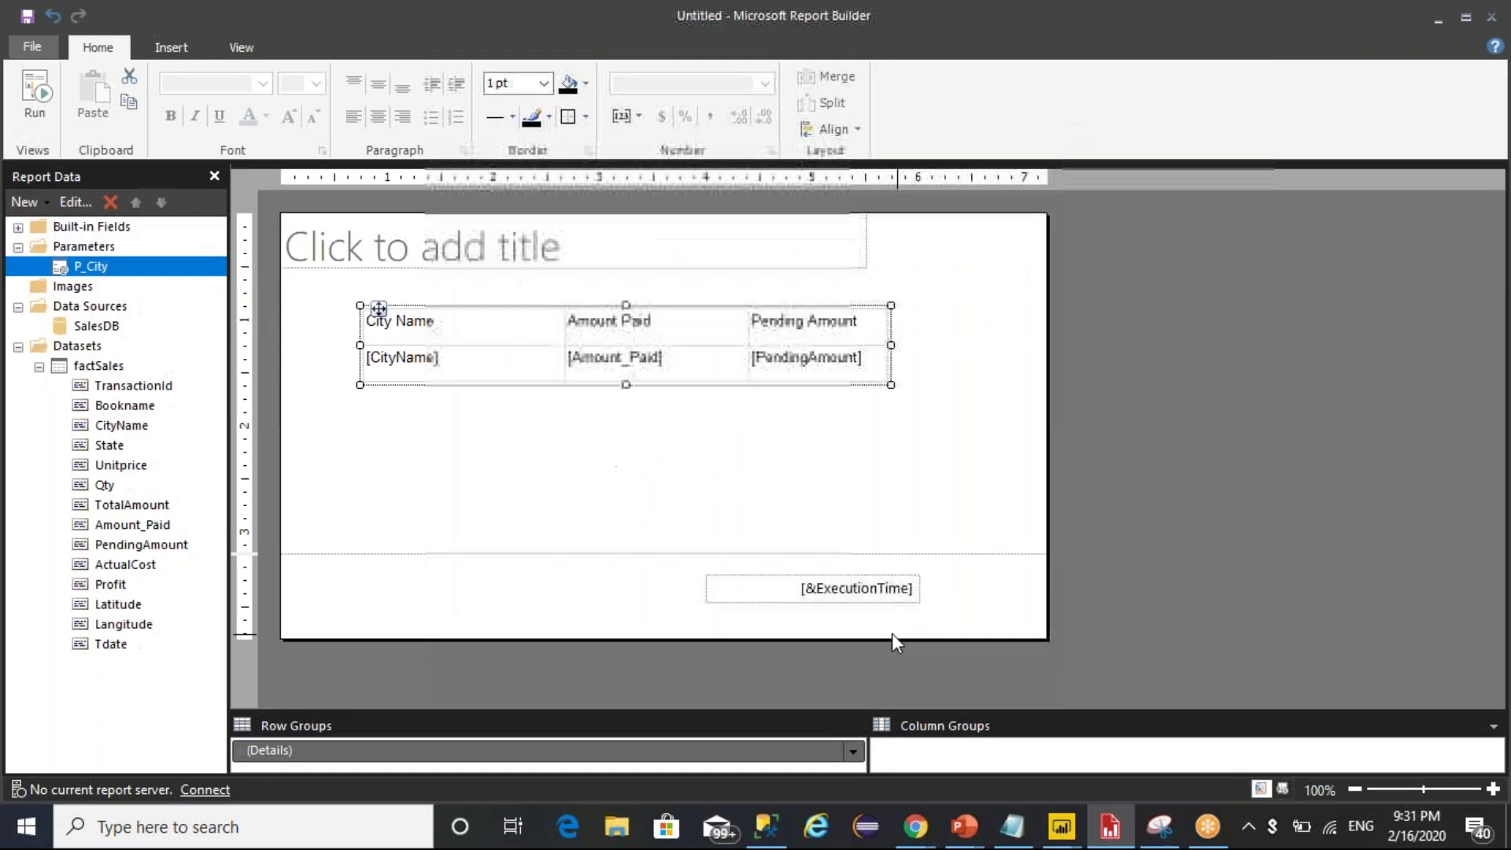
pyautogui.click(39, 111)
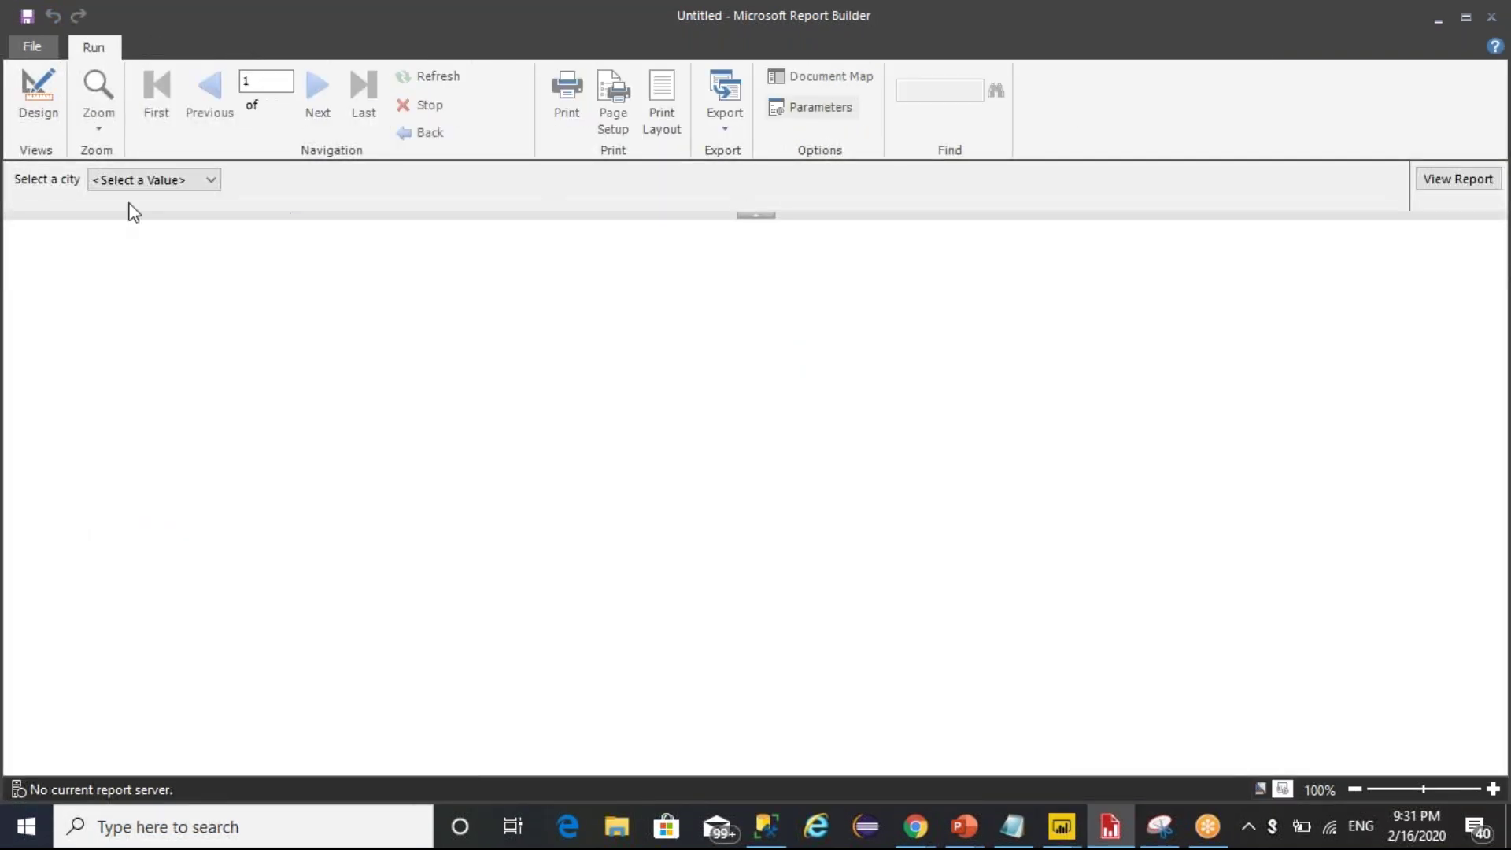
pyautogui.click(158, 180)
pyautogui.click(161, 242)
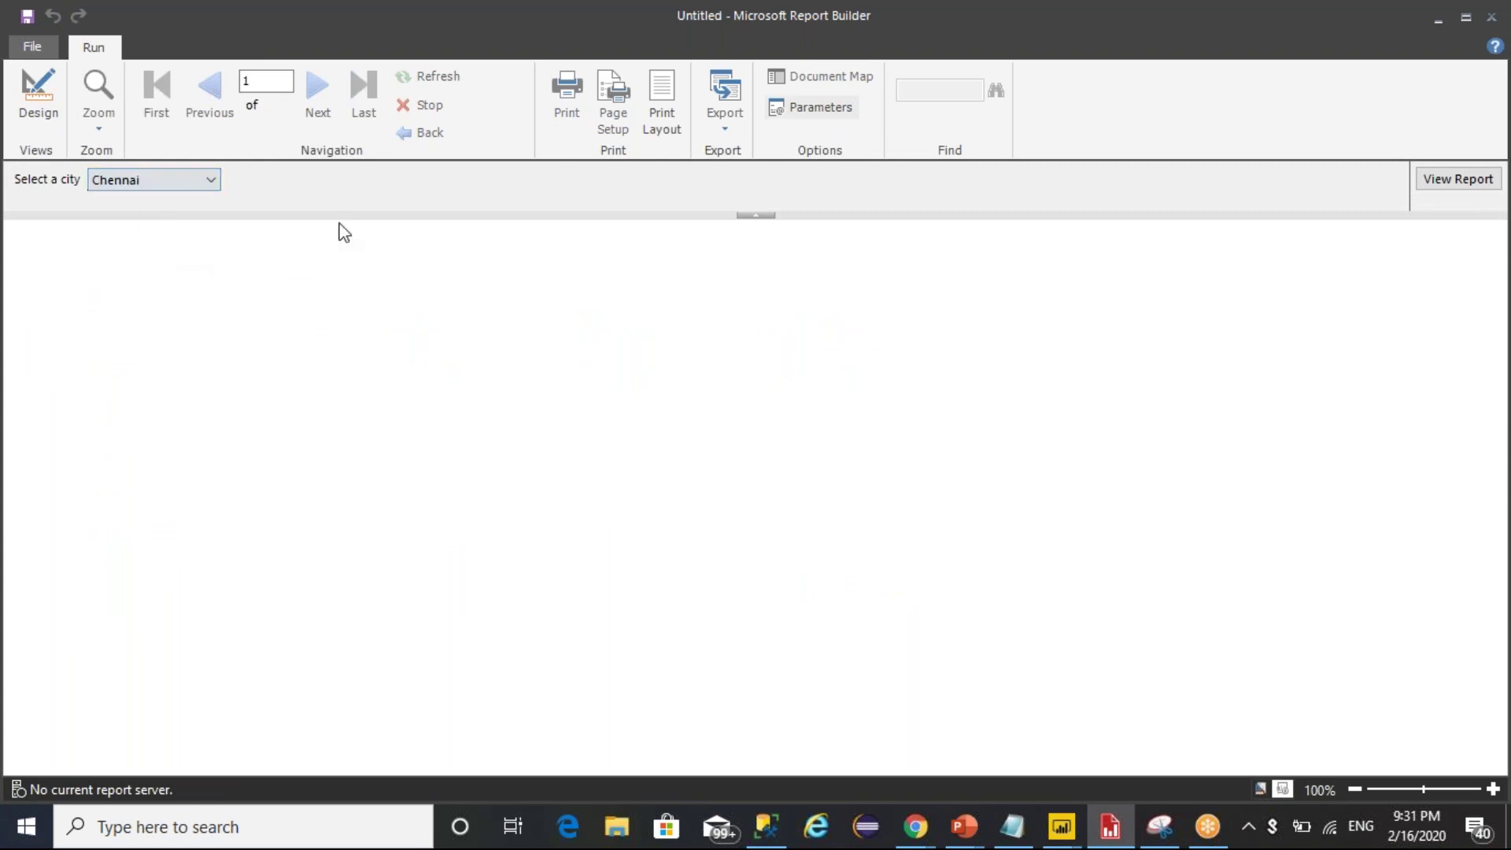
pyautogui.click(1457, 178)
# Re-render the preview for Pune, then Guntur, and return to design view
pyautogui.click(200, 183)
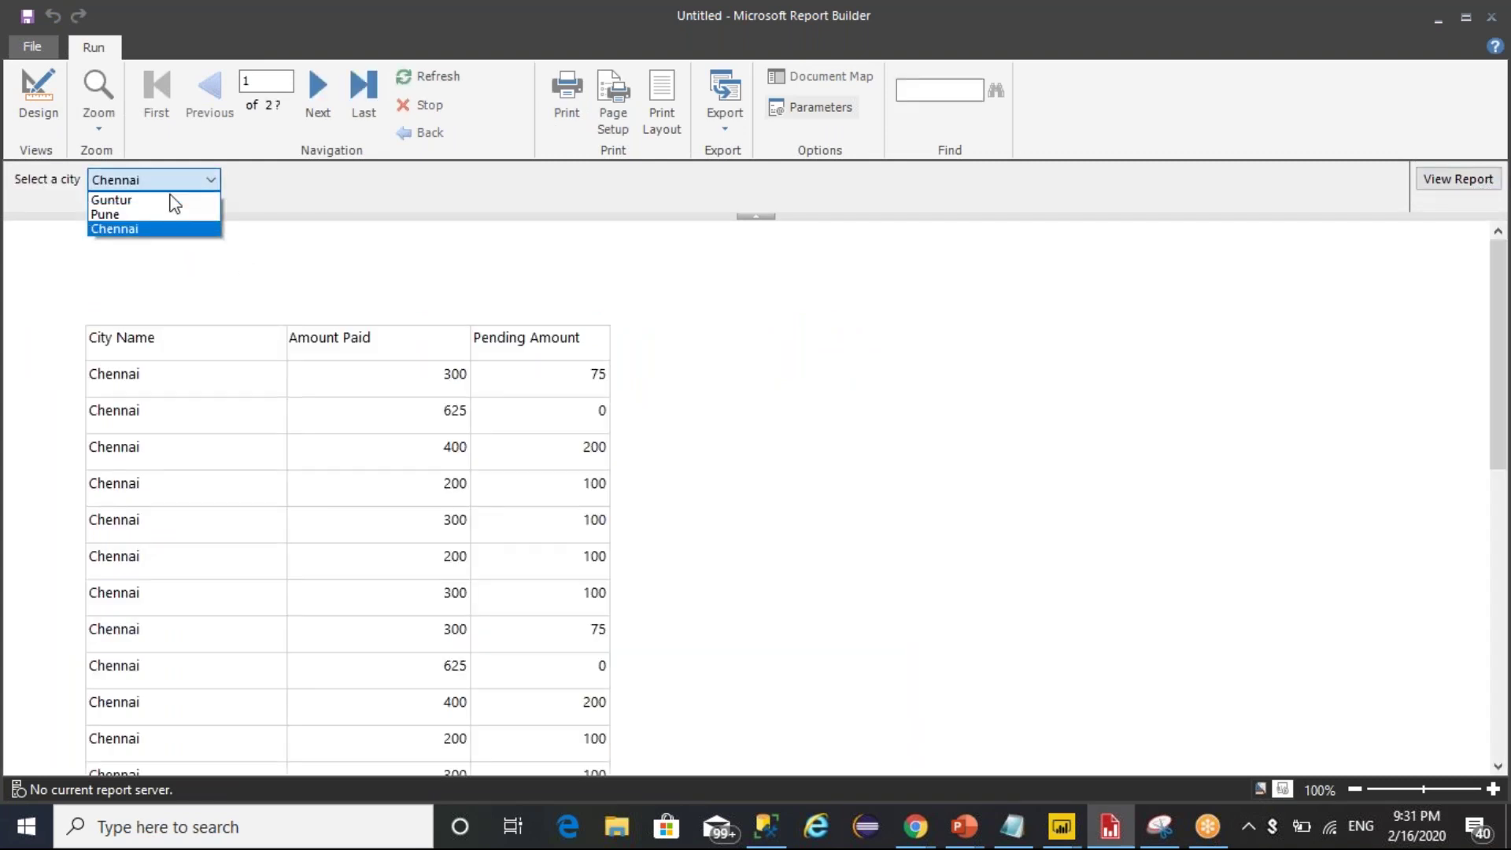
pyautogui.click(165, 215)
pyautogui.click(1457, 179)
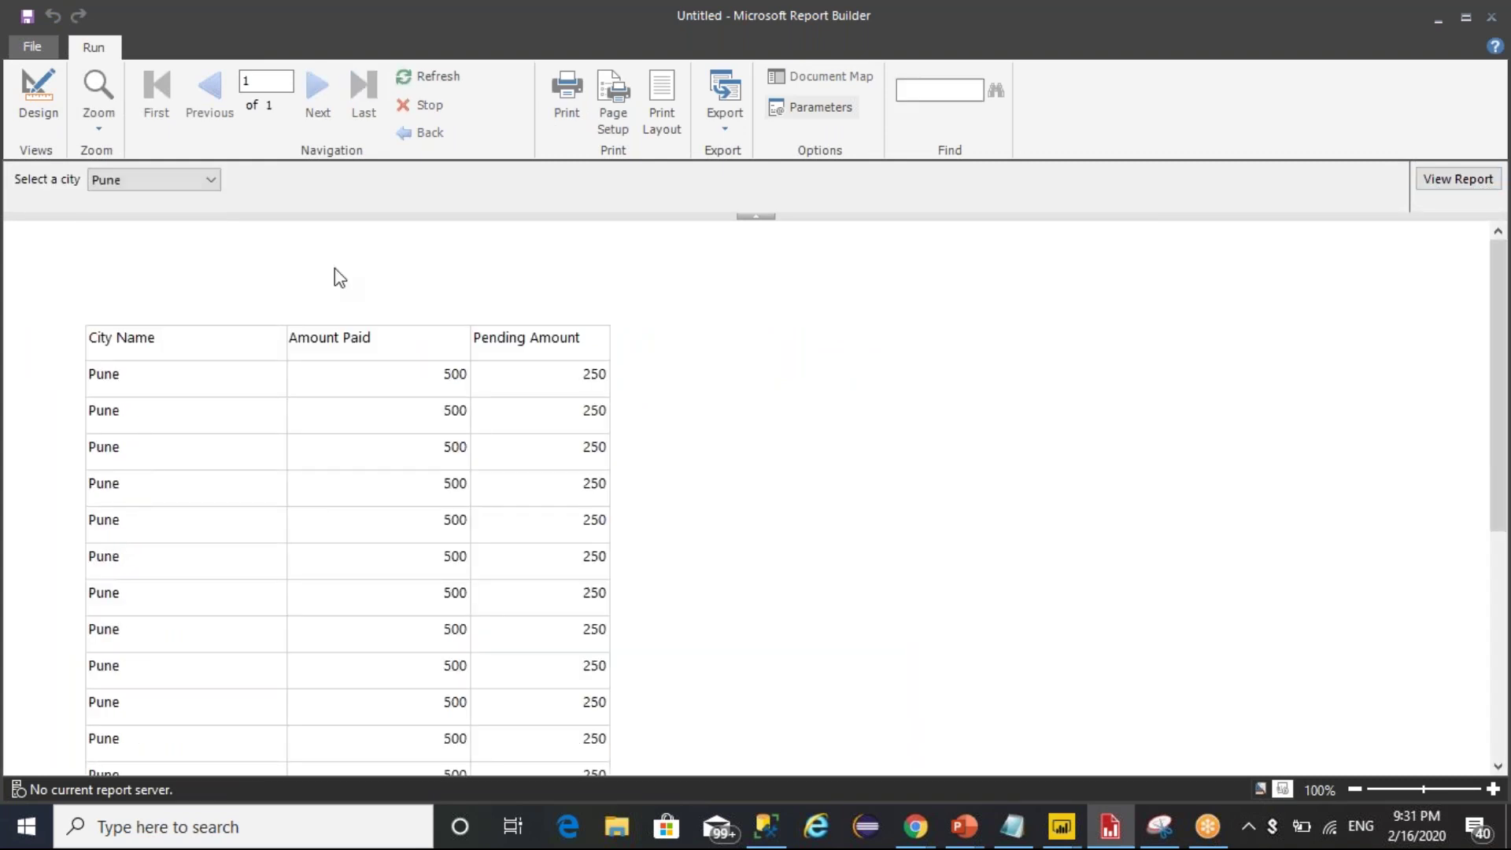
pyautogui.click(186, 179)
pyautogui.click(169, 199)
pyautogui.click(1461, 187)
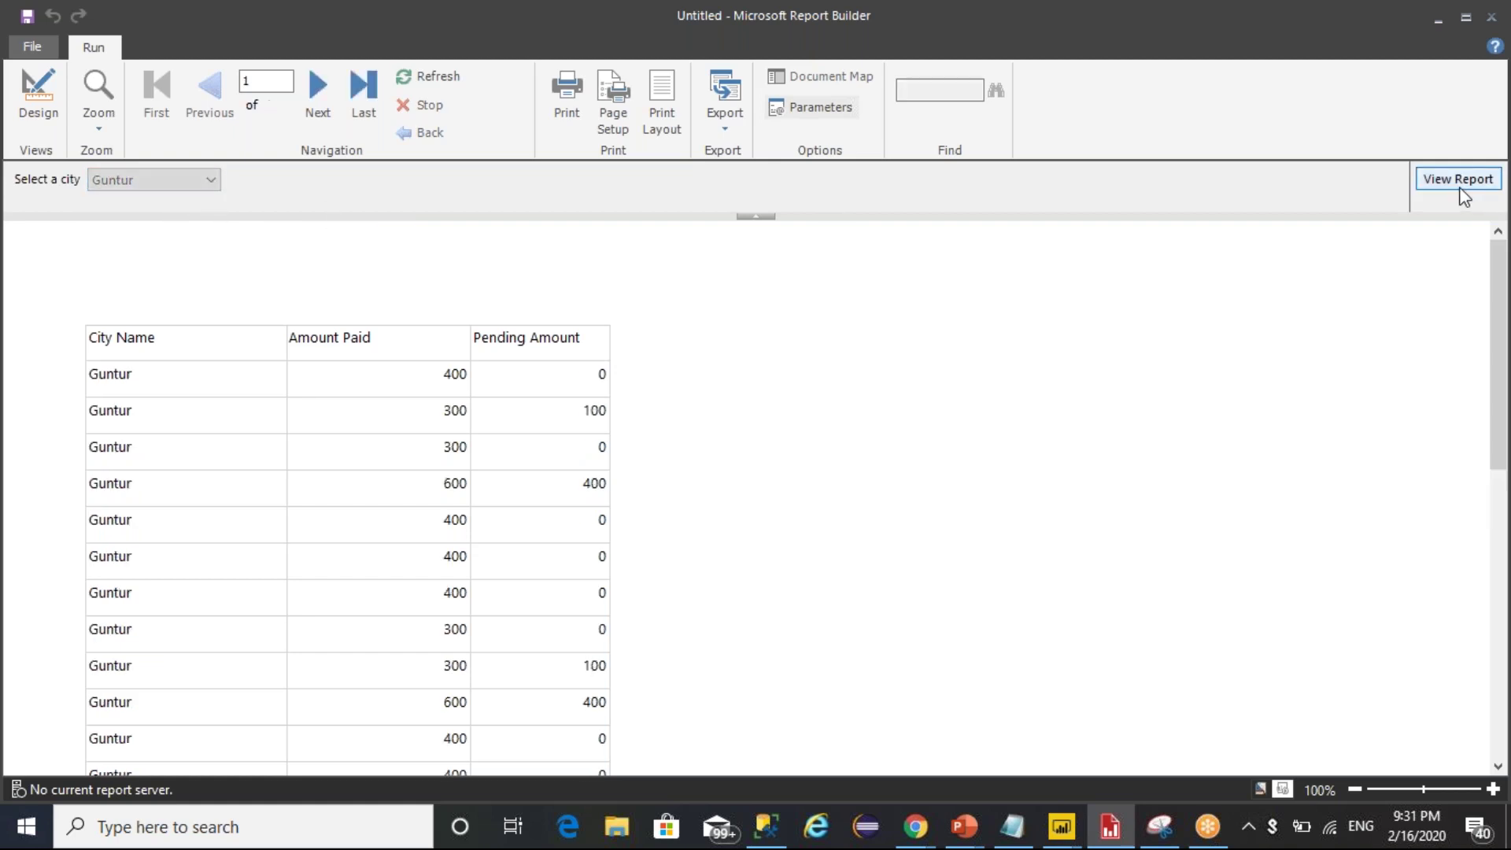
pyautogui.click(19, 98)
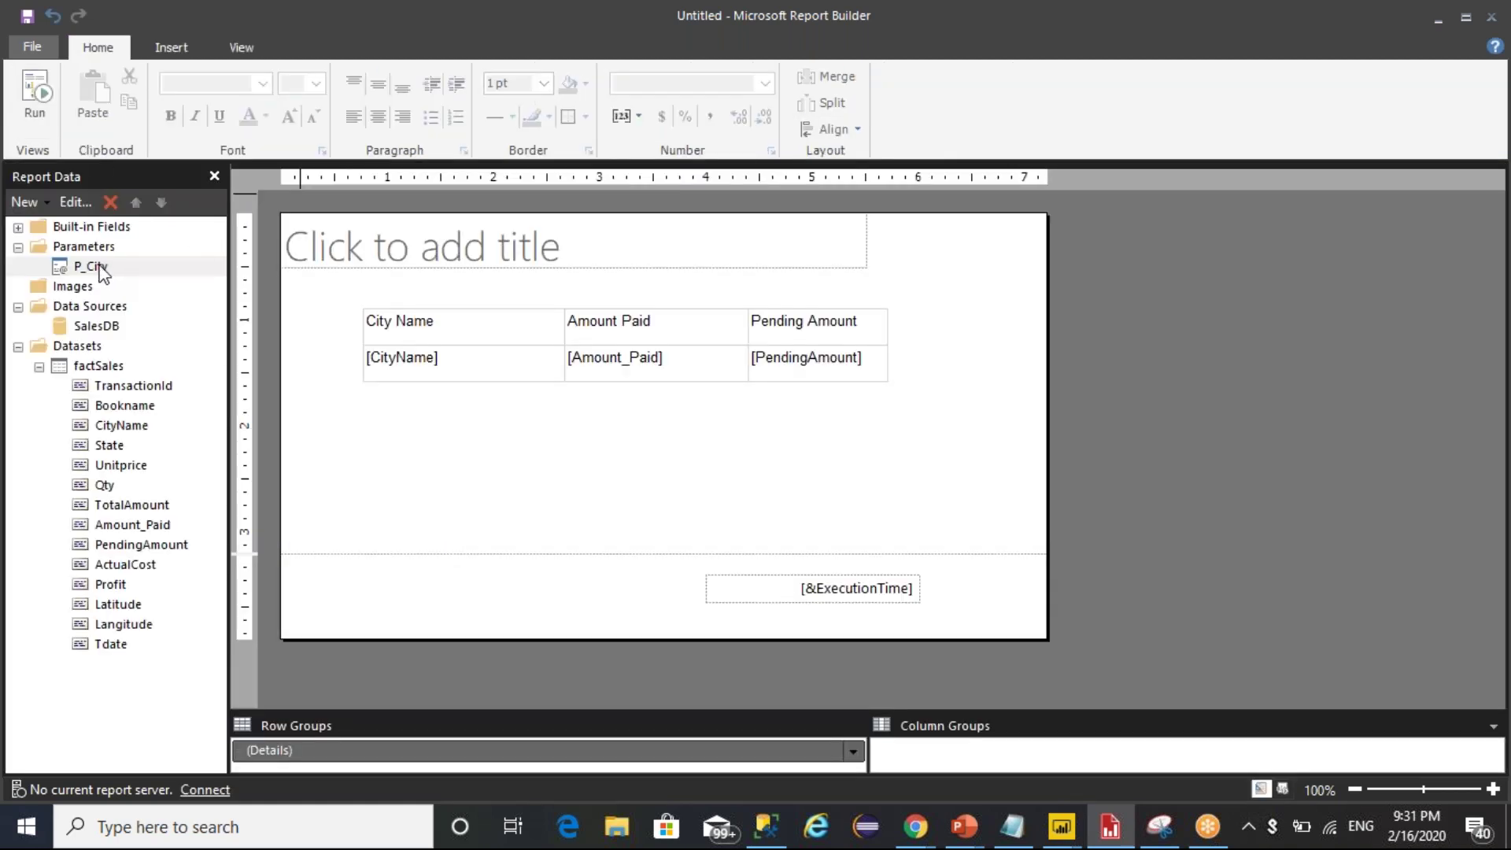
# Enable Allow multiple values on P_City, confirm, and start a report run
pyautogui.rightClick(99, 266)
pyautogui.click(192, 308)
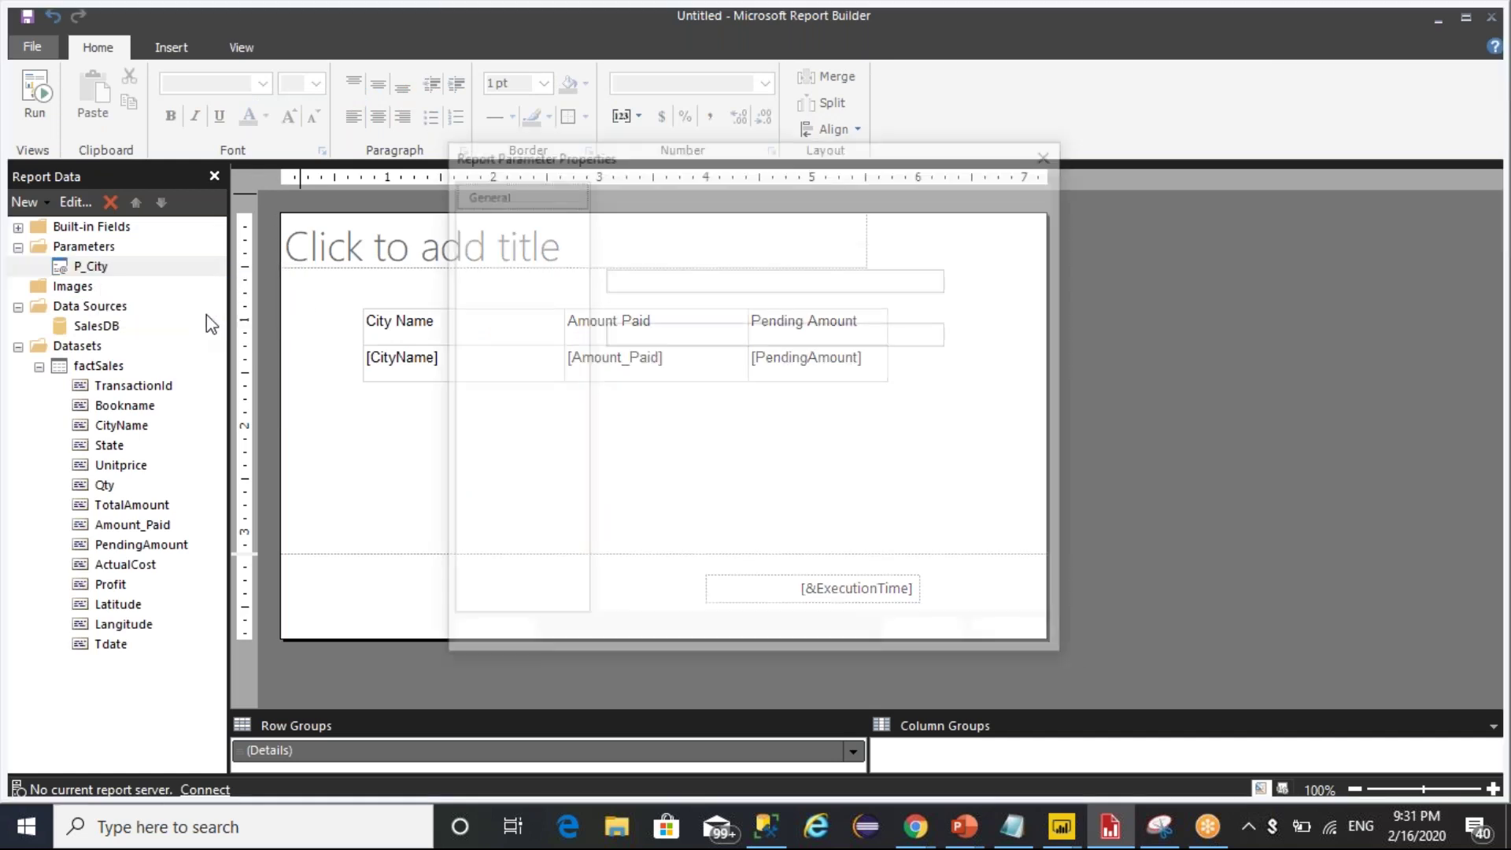
pyautogui.click(623, 461)
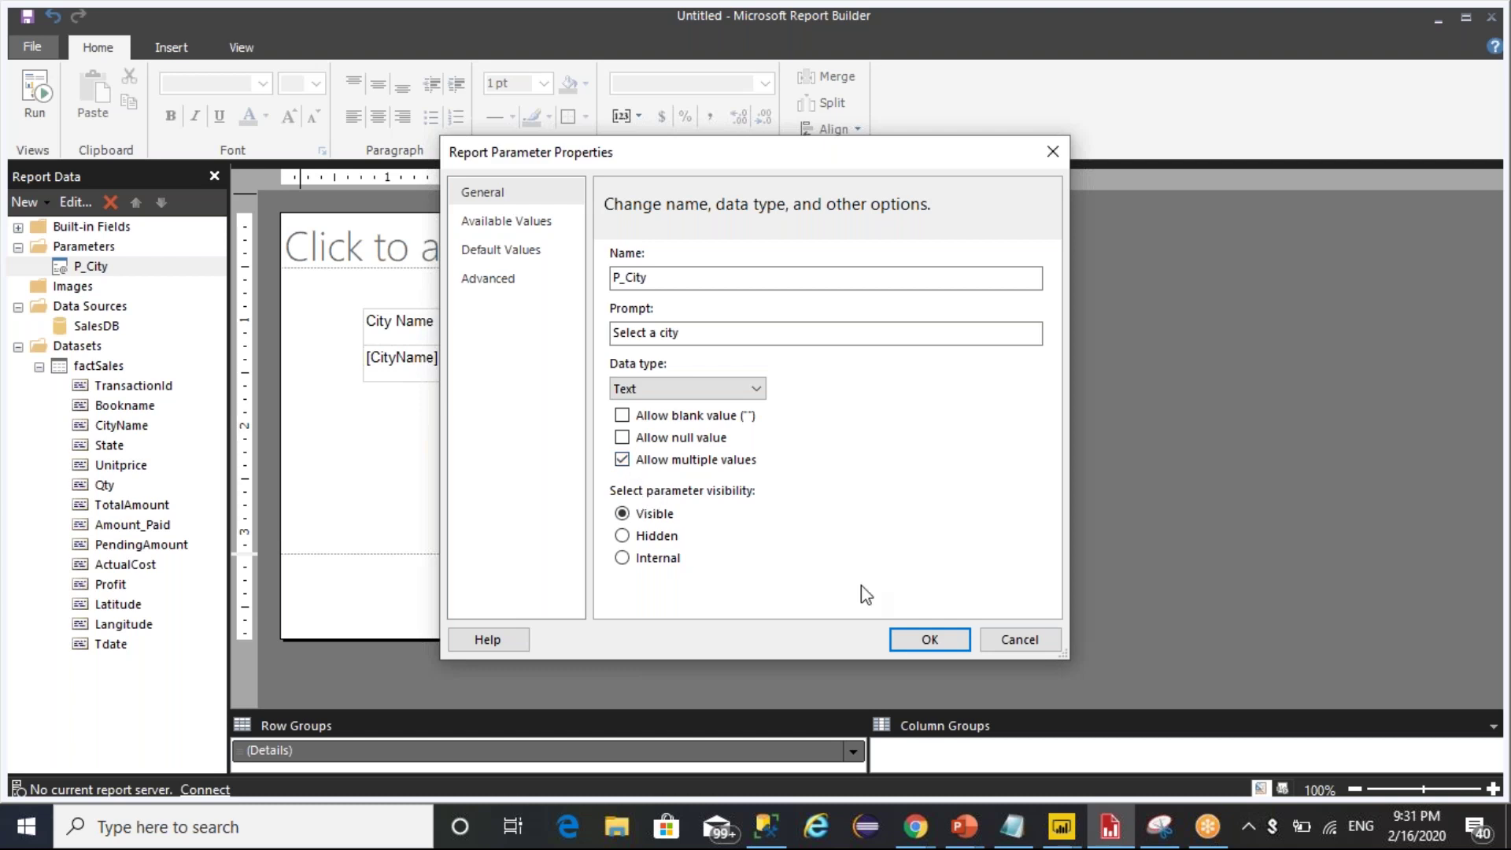
pyautogui.click(910, 638)
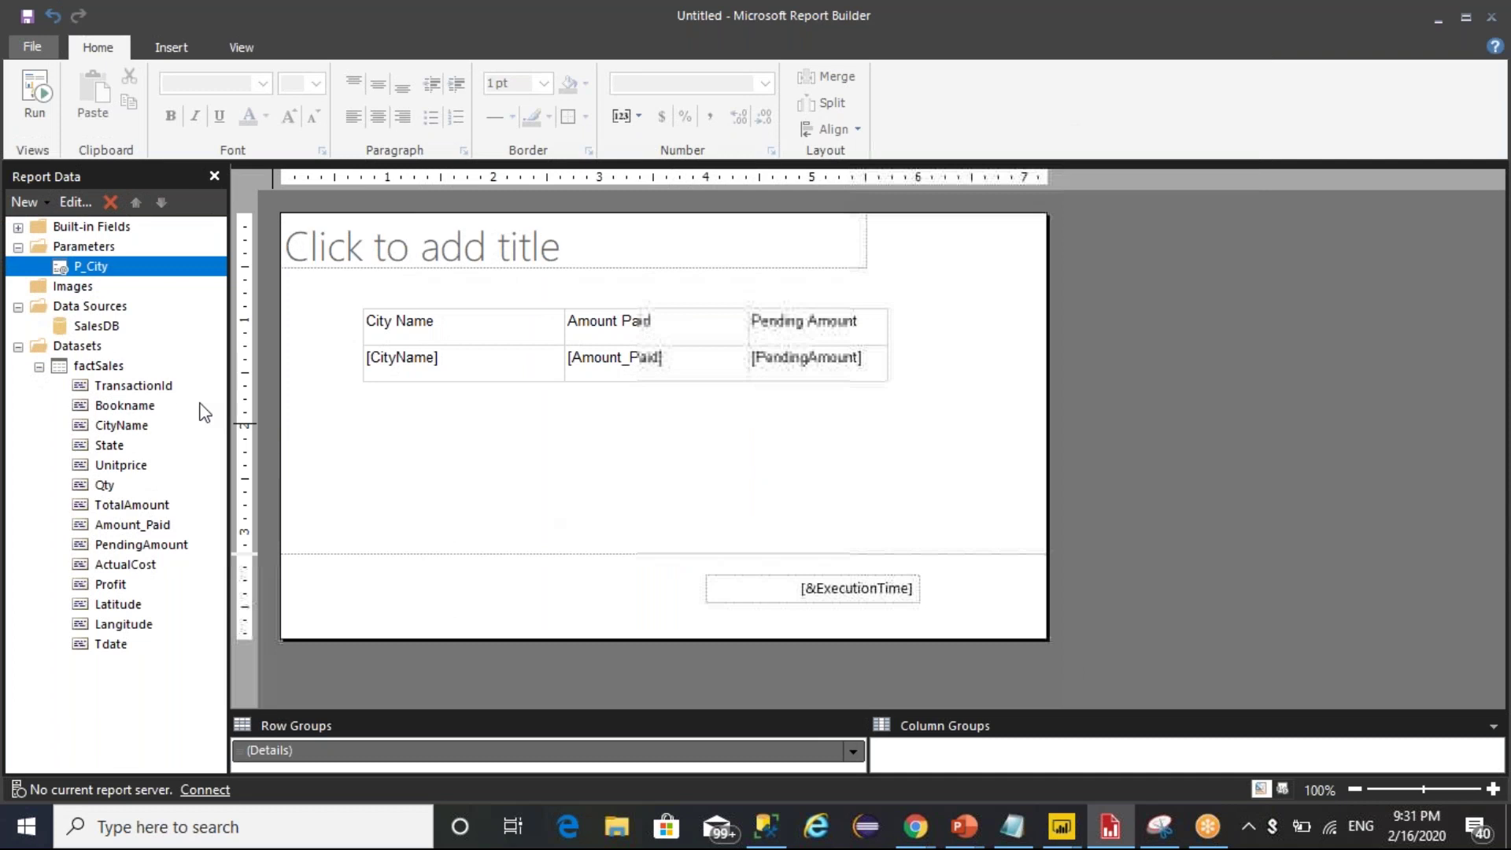
pyautogui.click(35, 93)
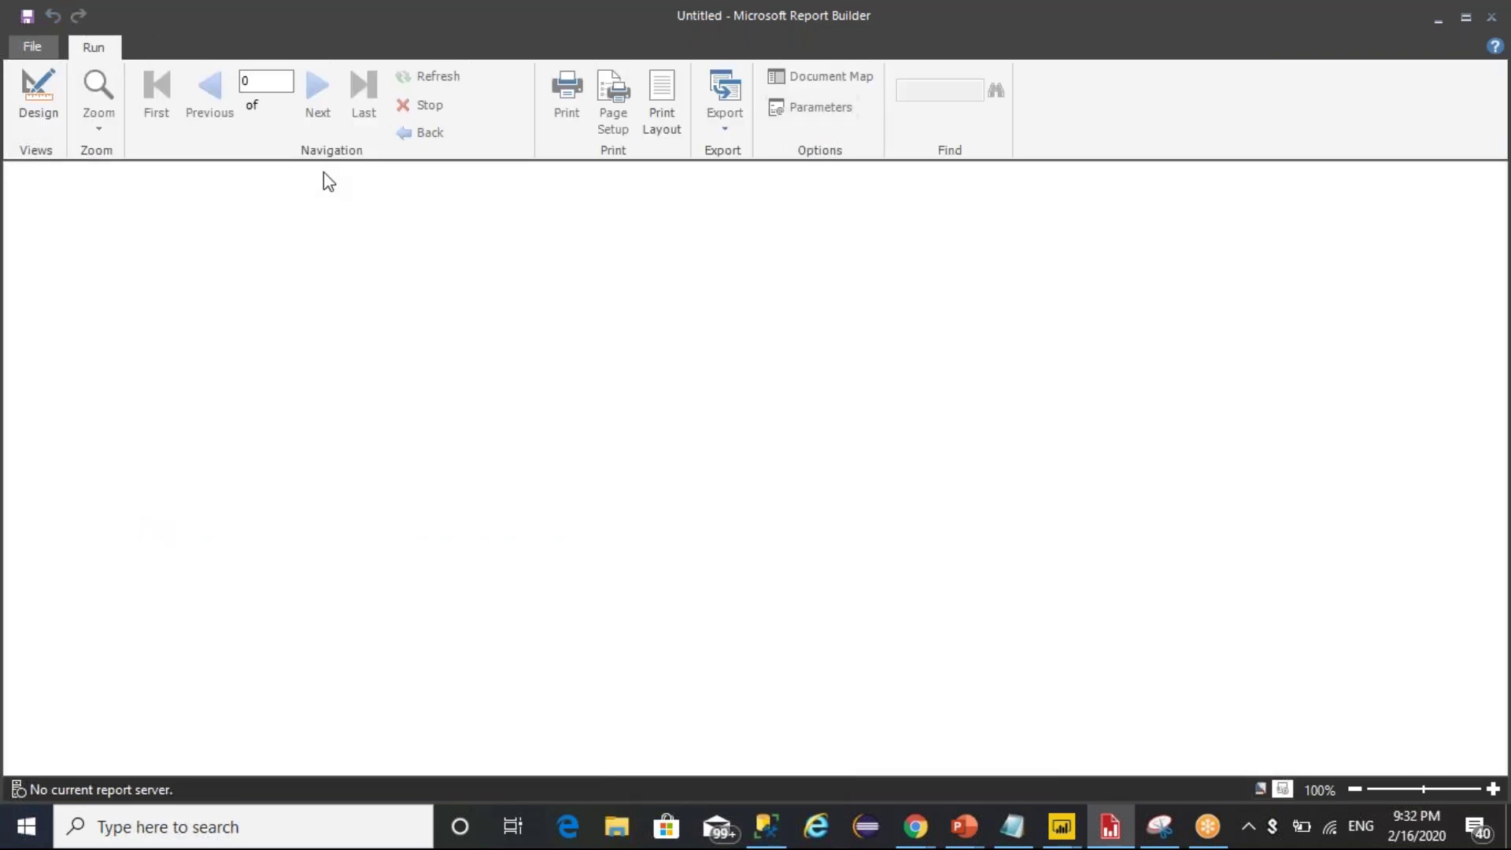
# Tick Guntur, Pune and Chennai via (Select All) and render the report
pyautogui.click(250, 183)
pyautogui.click(131, 222)
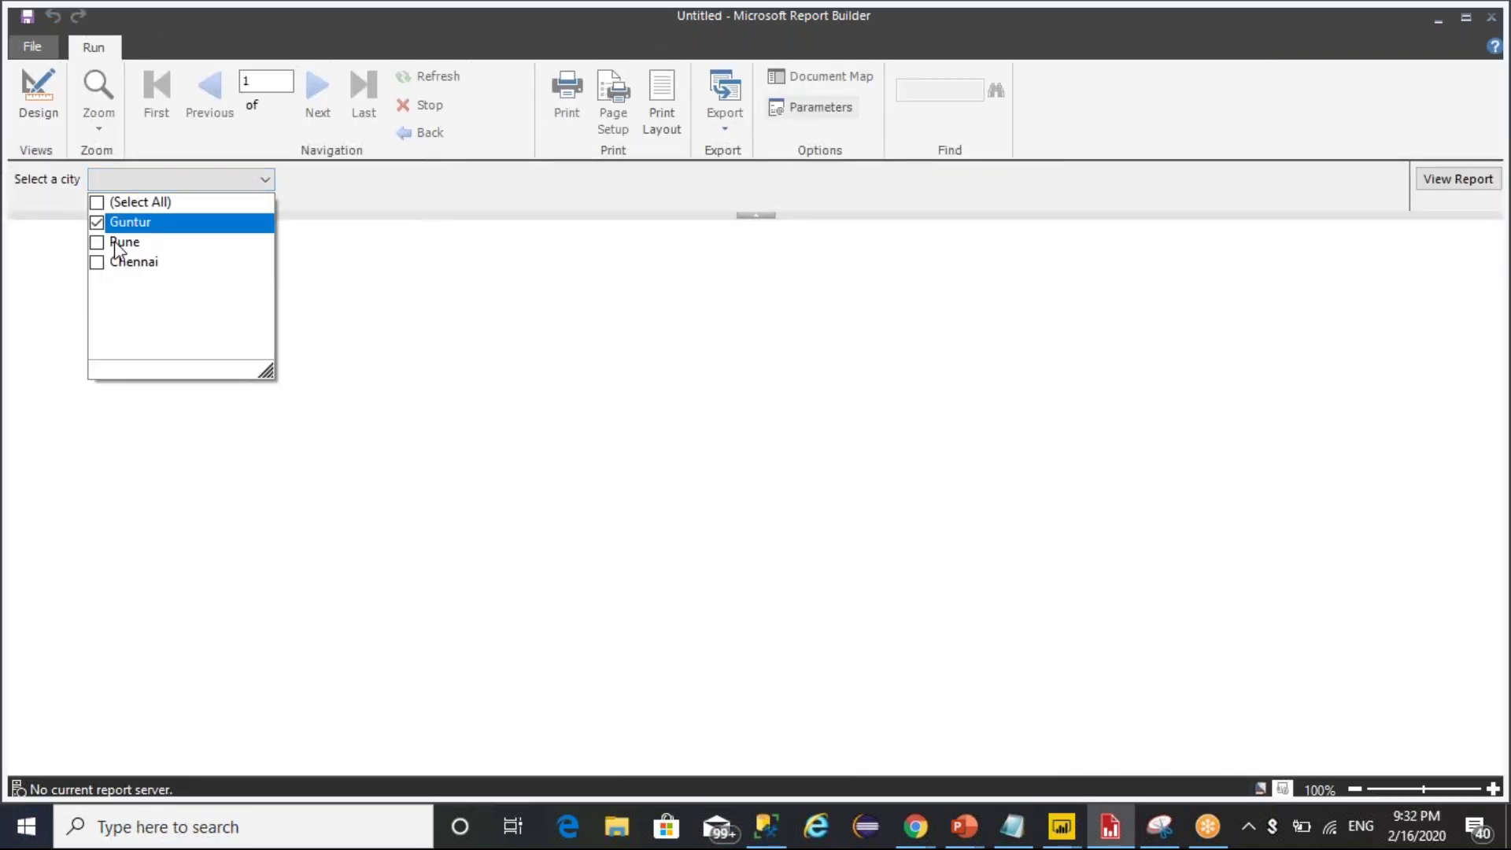
pyautogui.click(116, 245)
pyautogui.click(122, 265)
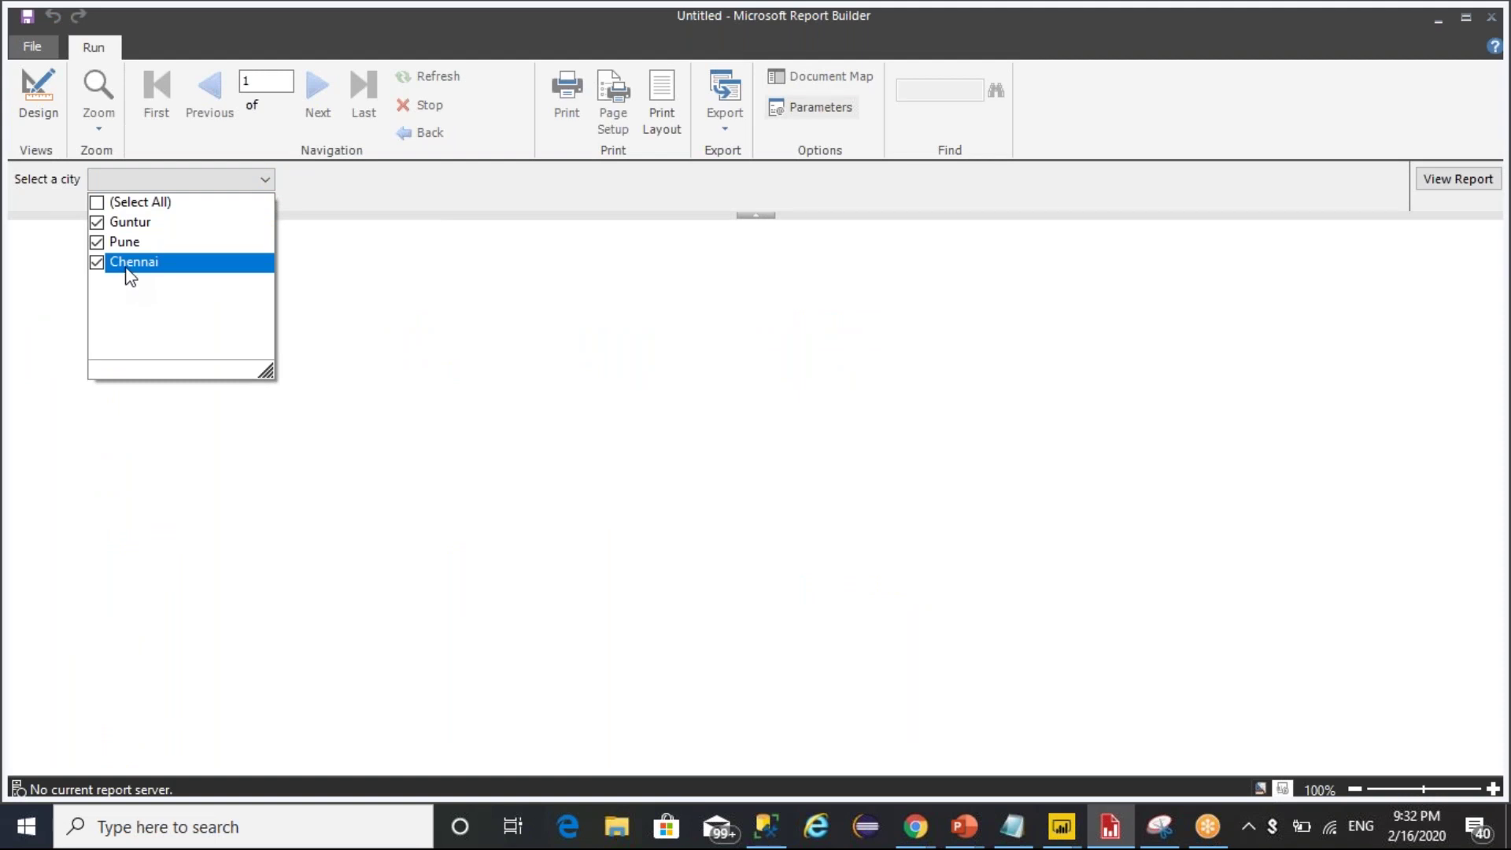
pyautogui.click(96, 203)
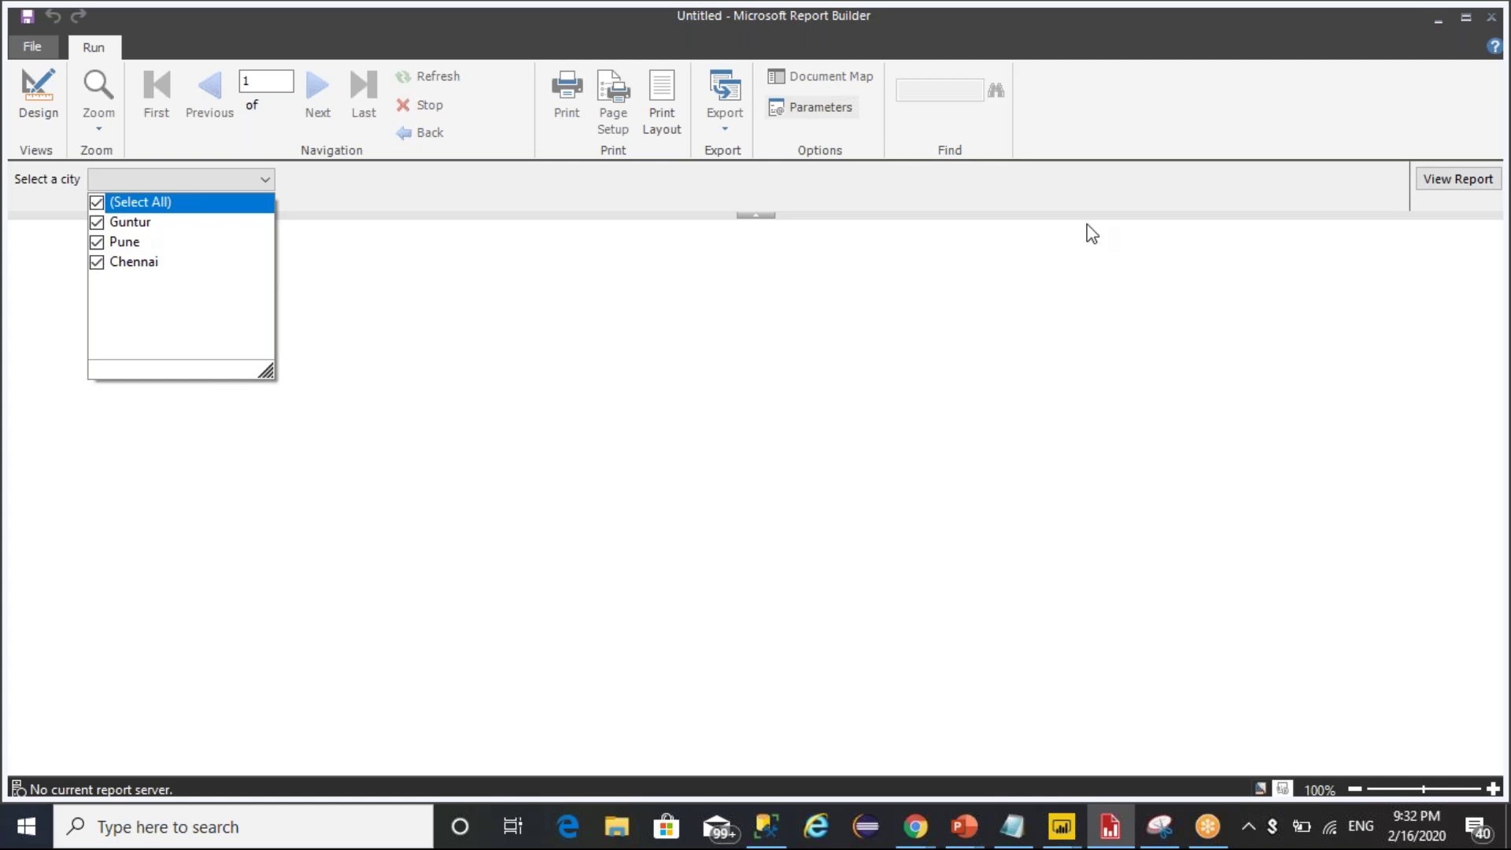
pyautogui.click(1465, 181)
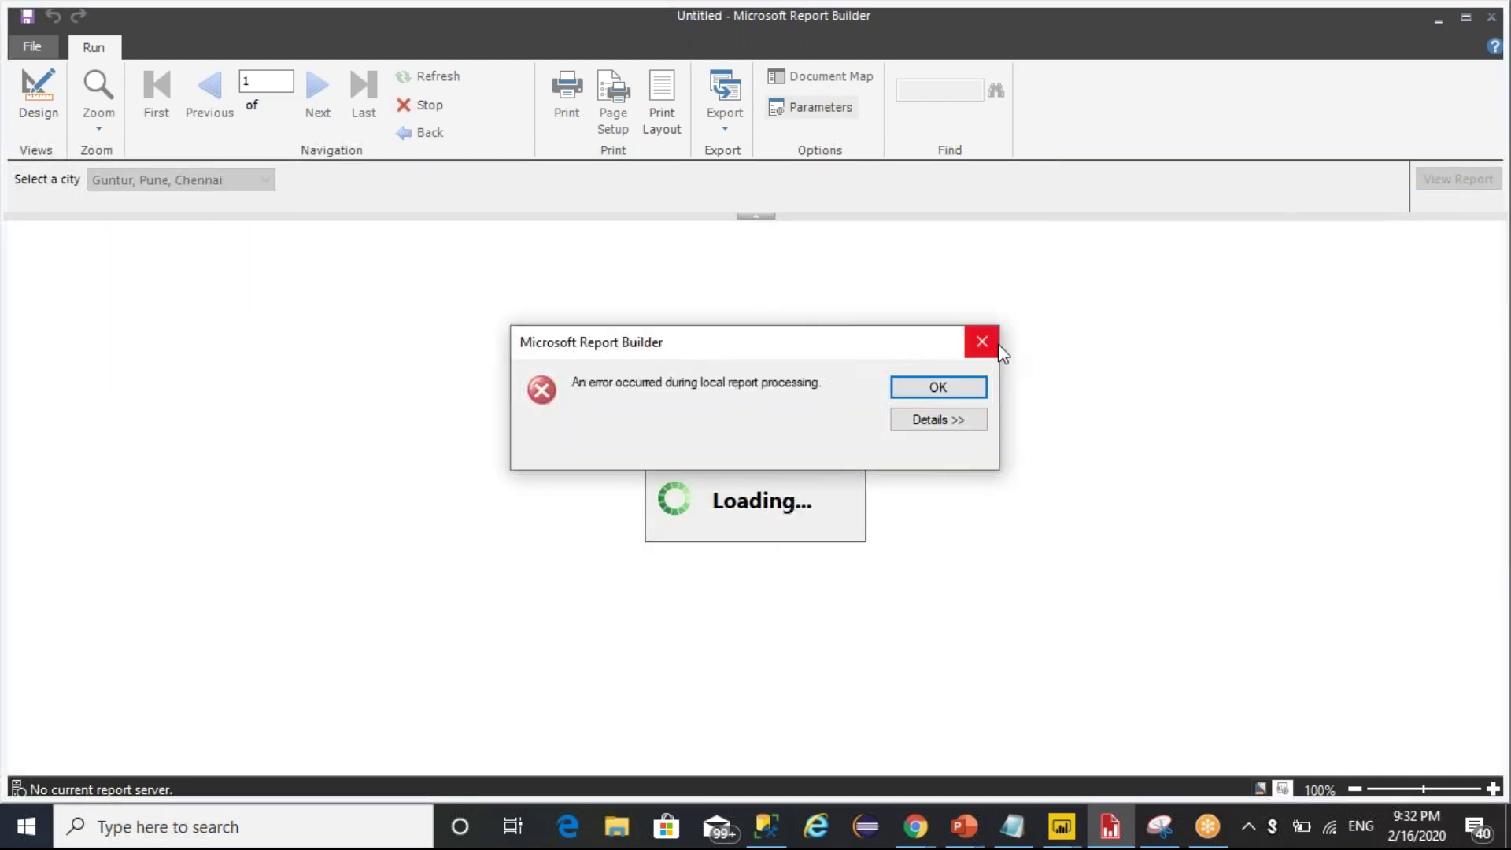
pyautogui.click(981, 341)
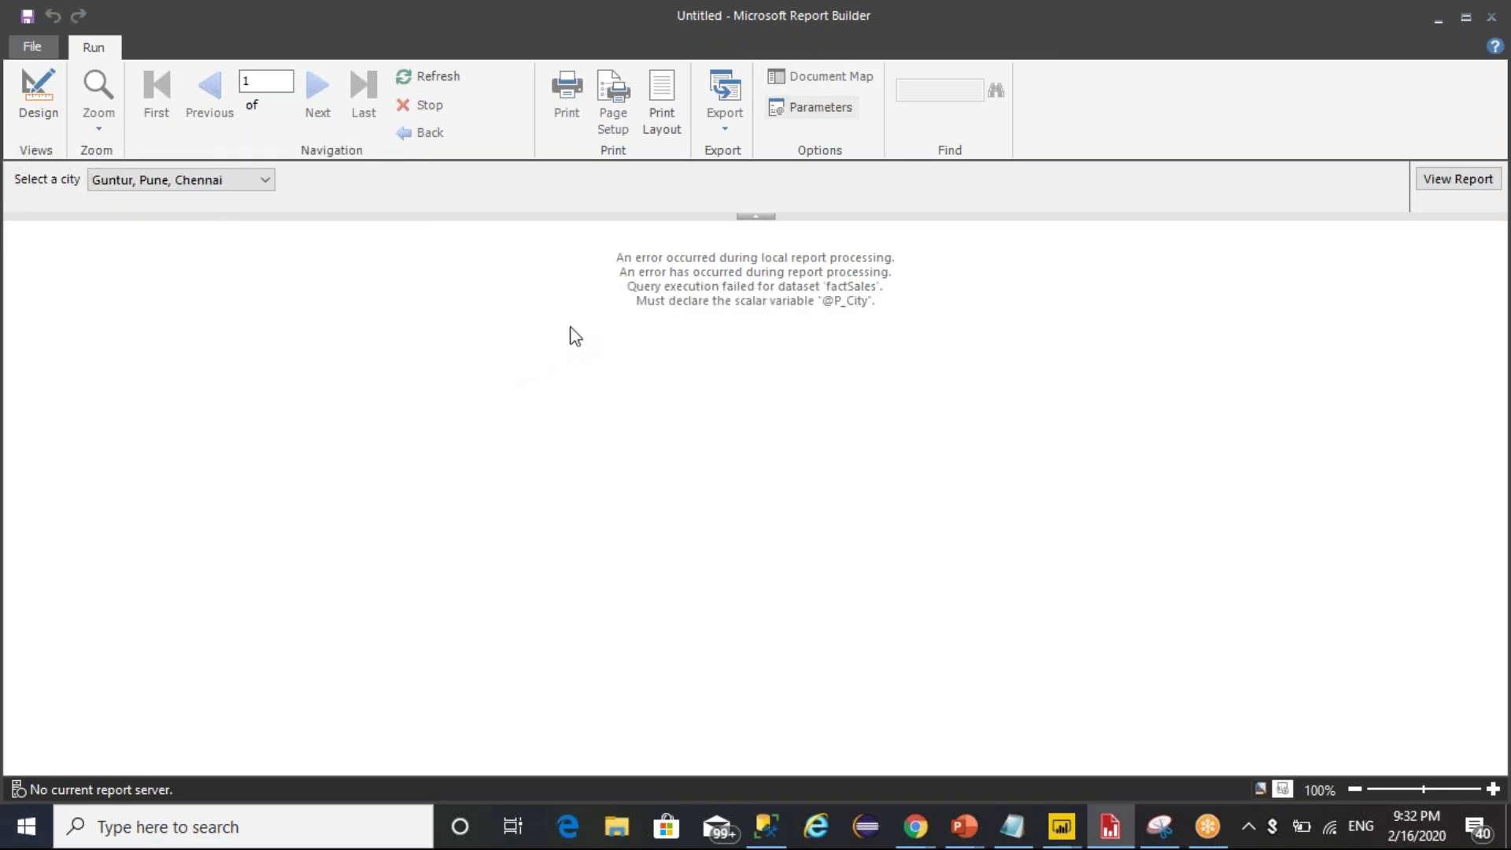
pyautogui.click(228, 185)
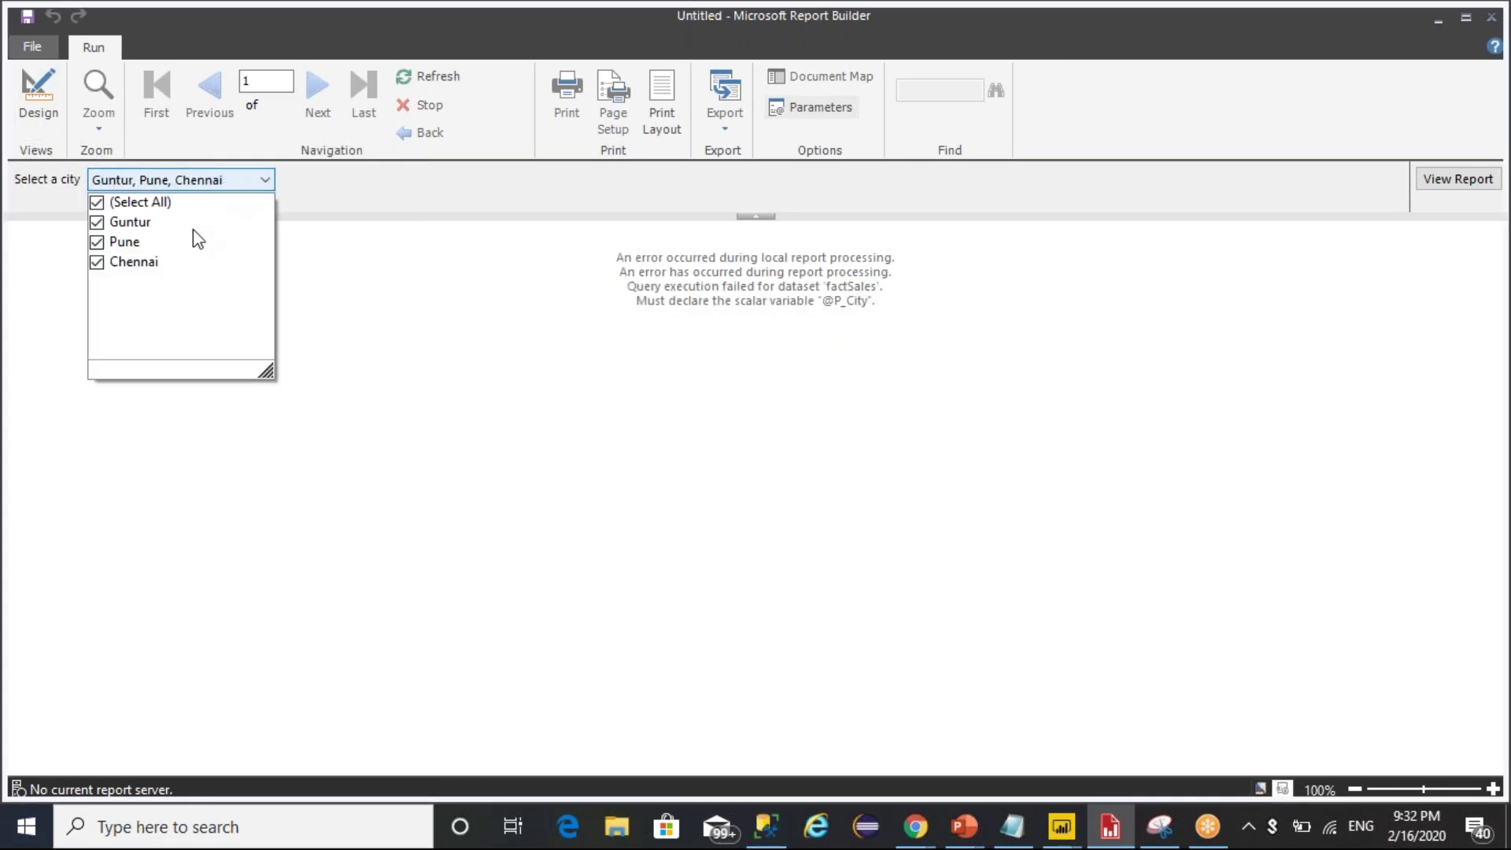
pyautogui.click(39, 102)
pyautogui.rightClick(103, 367)
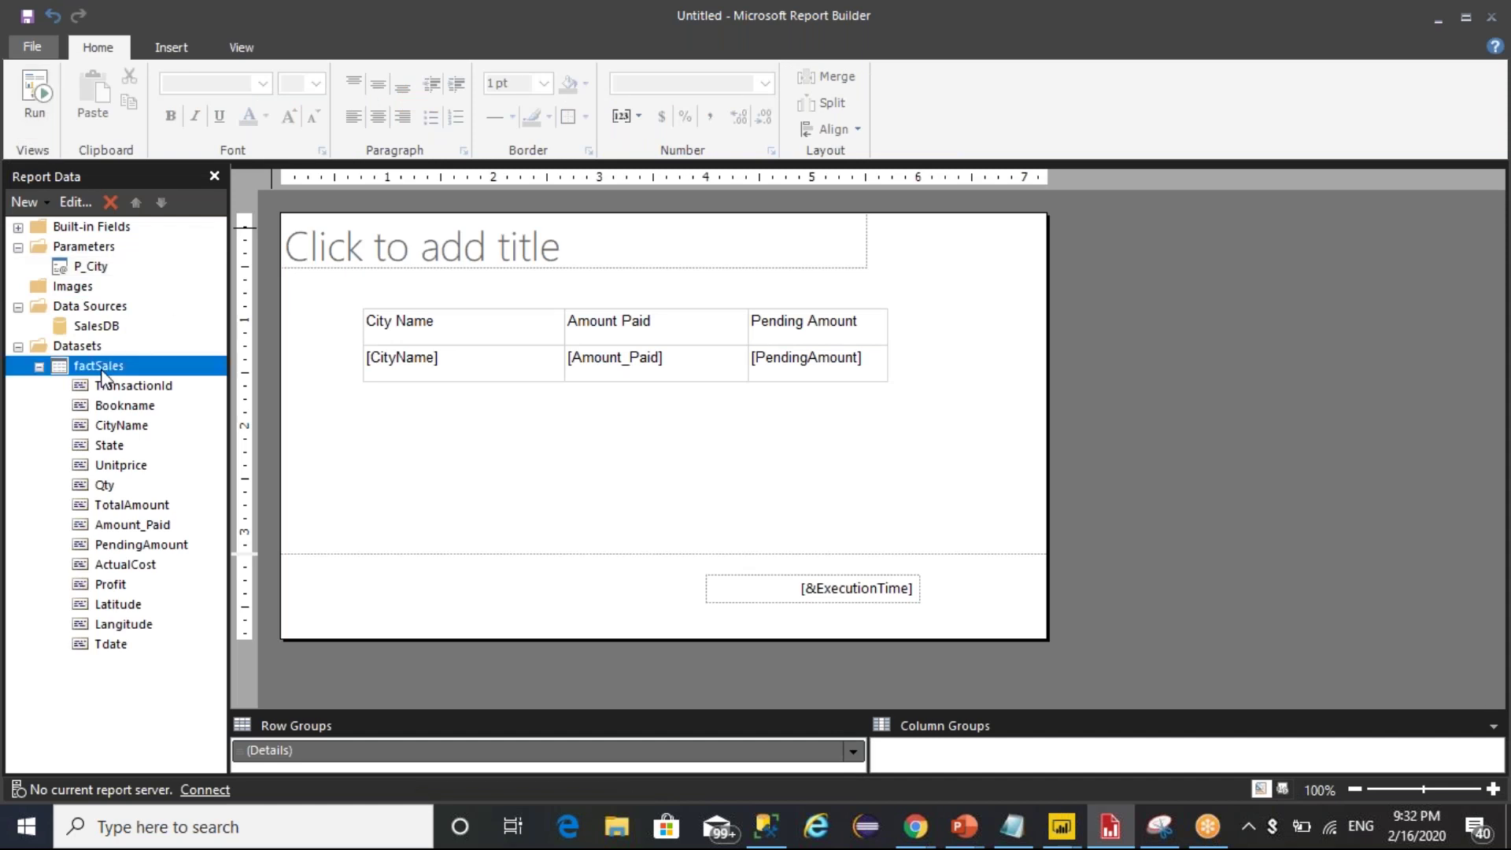
pyautogui.click(239, 470)
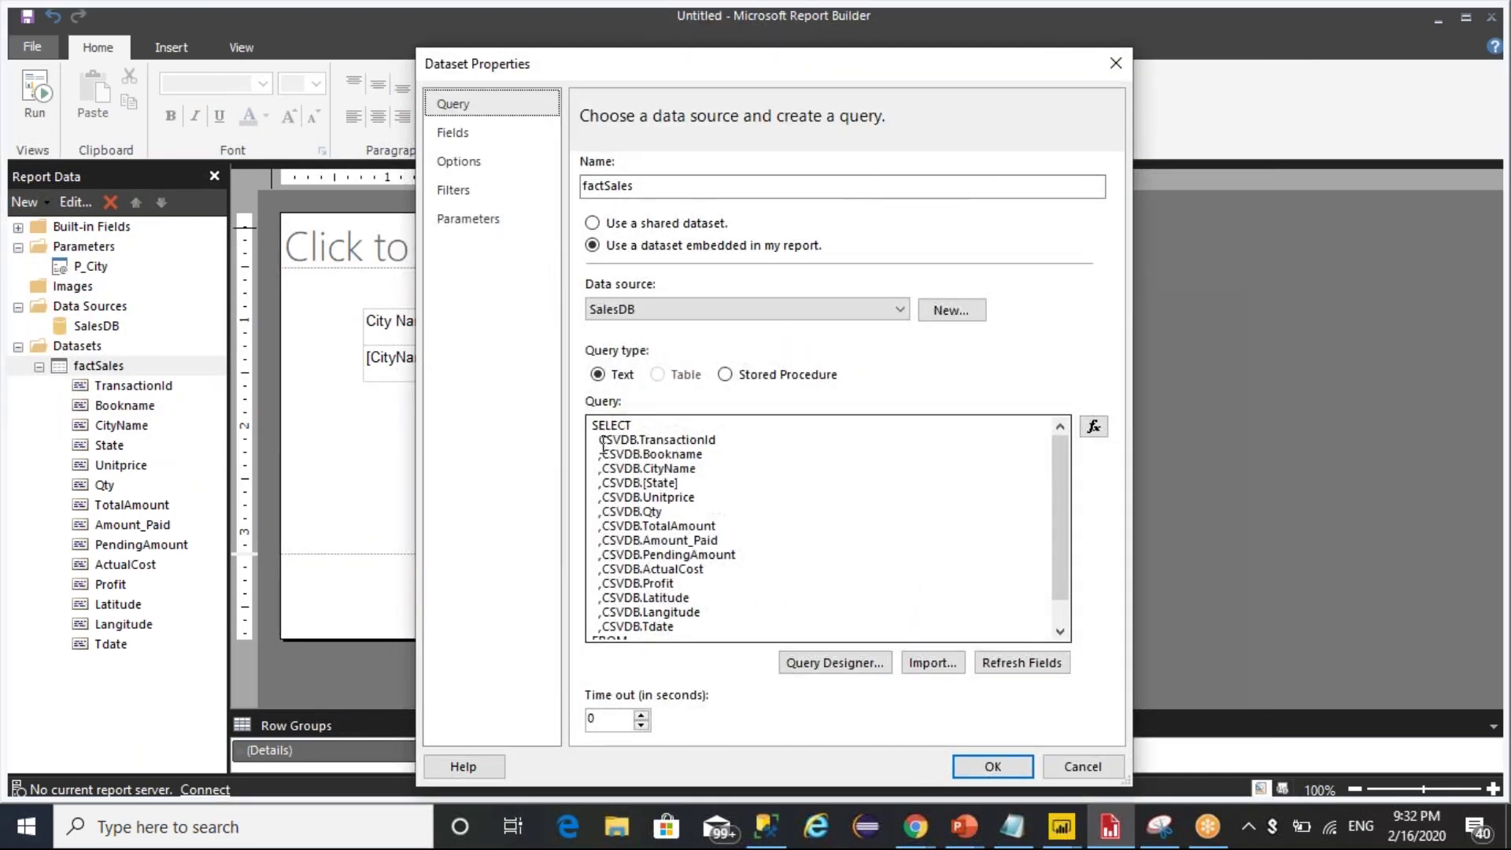
pyautogui.scroll(-1, 771, 499)
pyautogui.moveTo(824, 626); pyautogui.dragTo(781, 627)
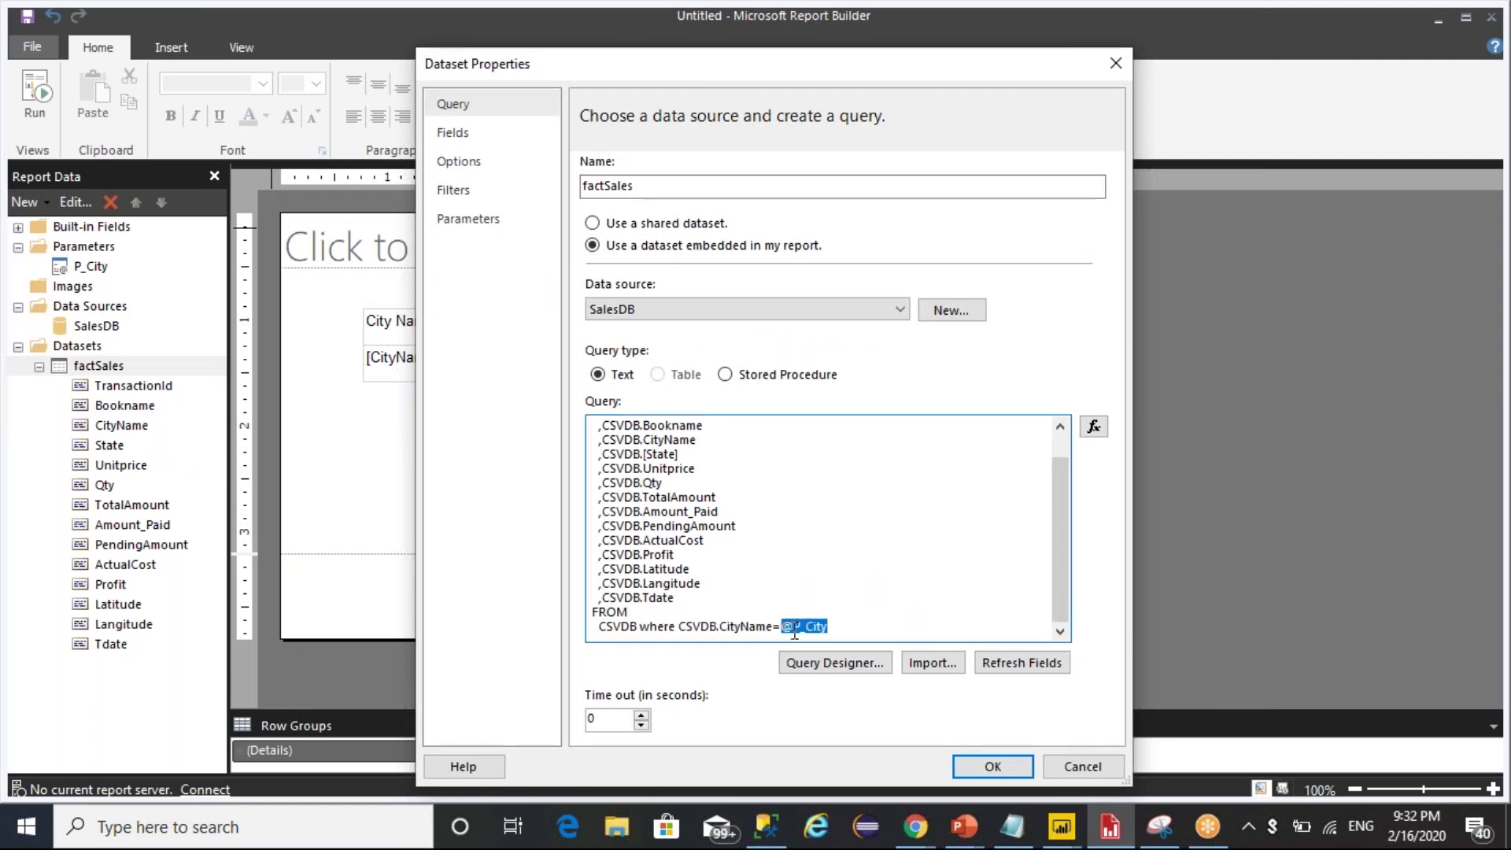
pyautogui.click(780, 627)
pyautogui.press('BackSpace')
pyautogui.write('in (')
pyautogui.click(810, 627)
pyautogui.write(')')
pyautogui.moveTo(800, 626); pyautogui.dragTo(839, 625)
pyautogui.click(989, 767)
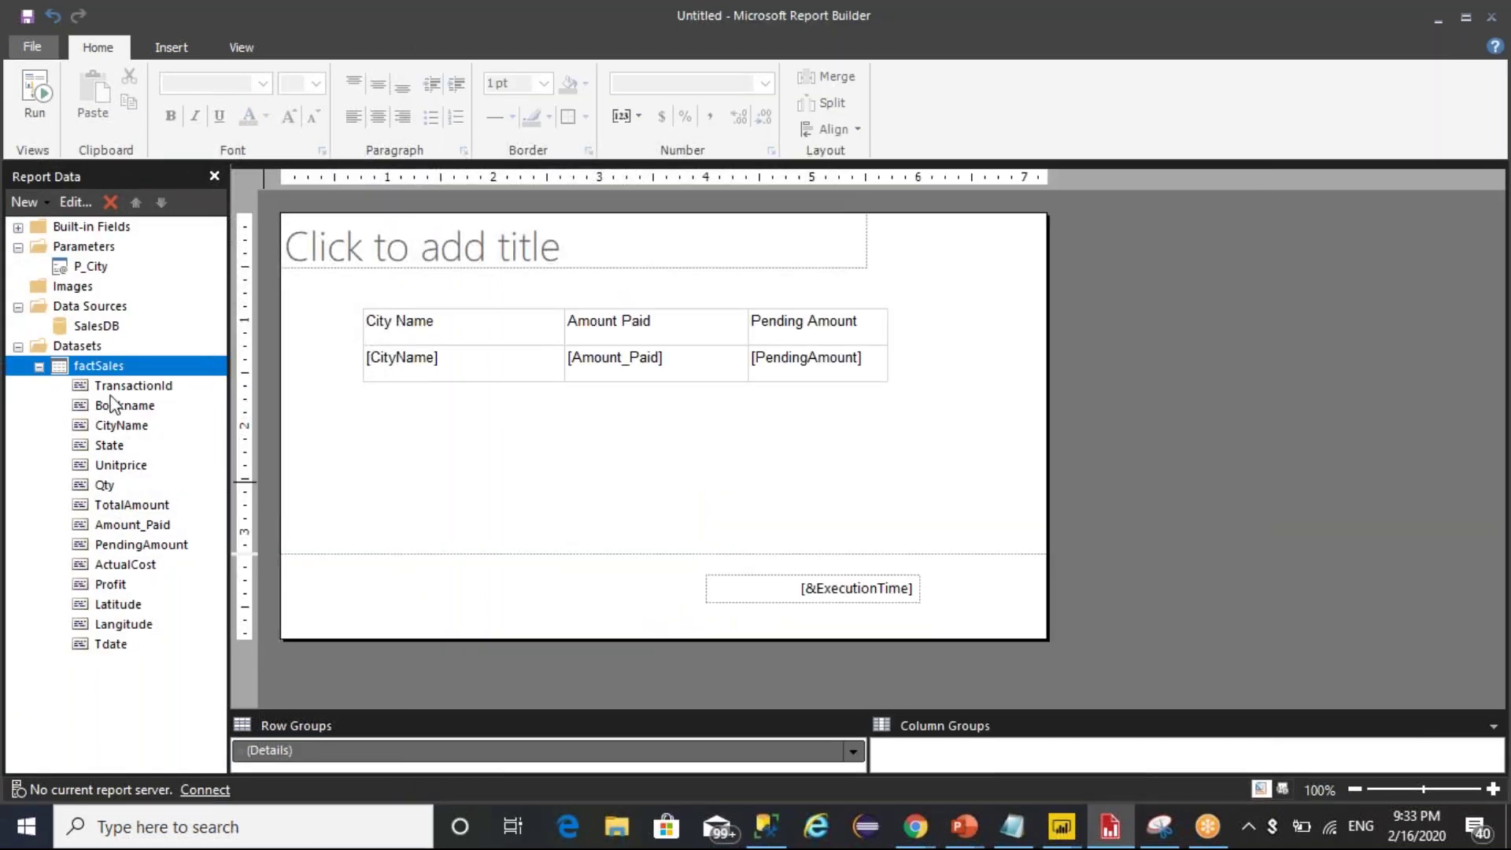
pyautogui.click(93, 269)
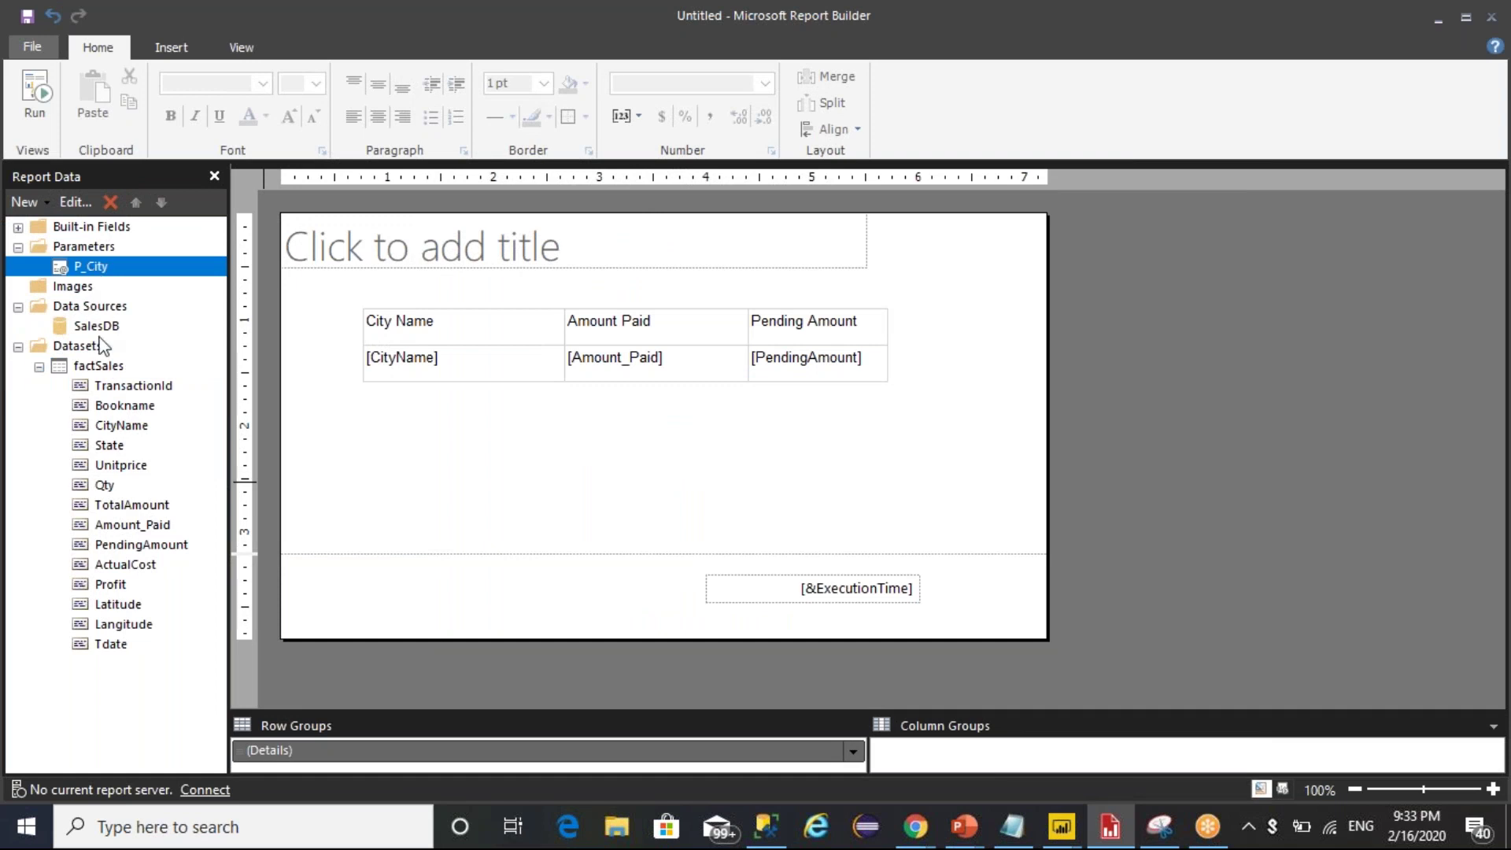
pyautogui.click(101, 369)
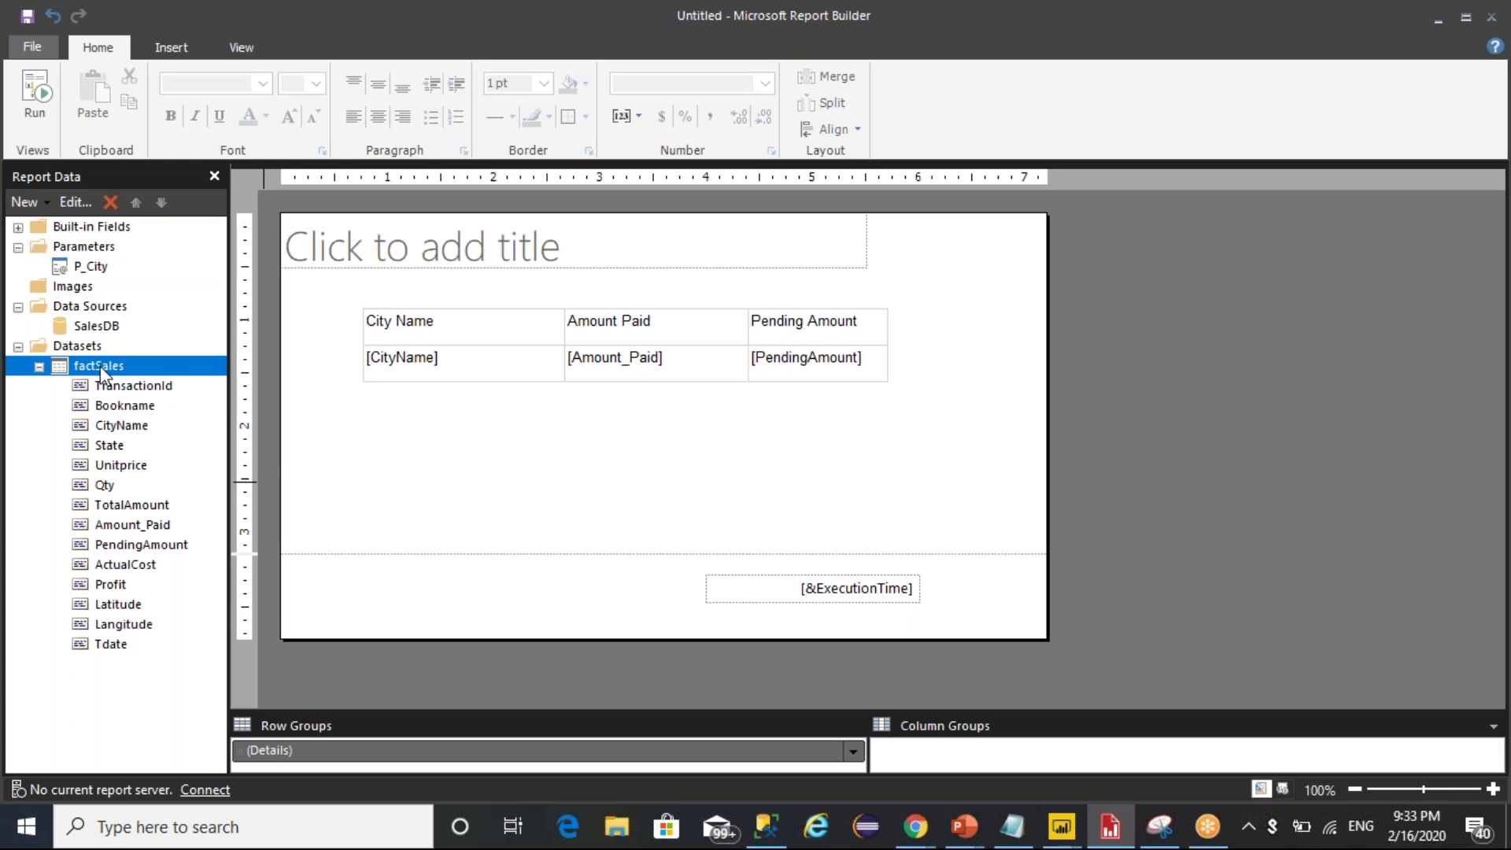
# Run the report for Guntur and Pune and scroll through the results
pyautogui.click(37, 104)
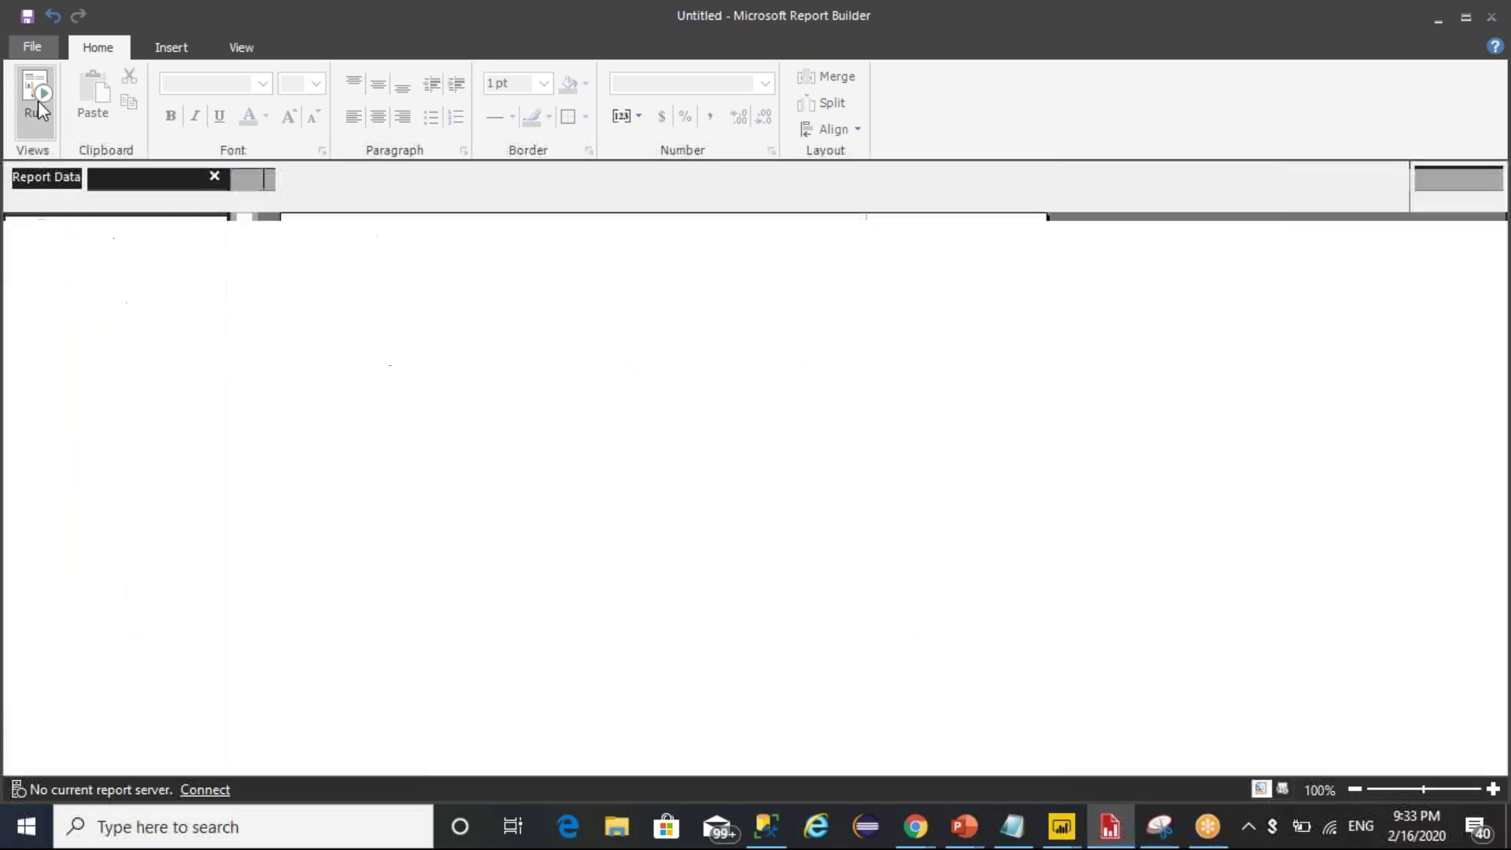
pyautogui.click(245, 180)
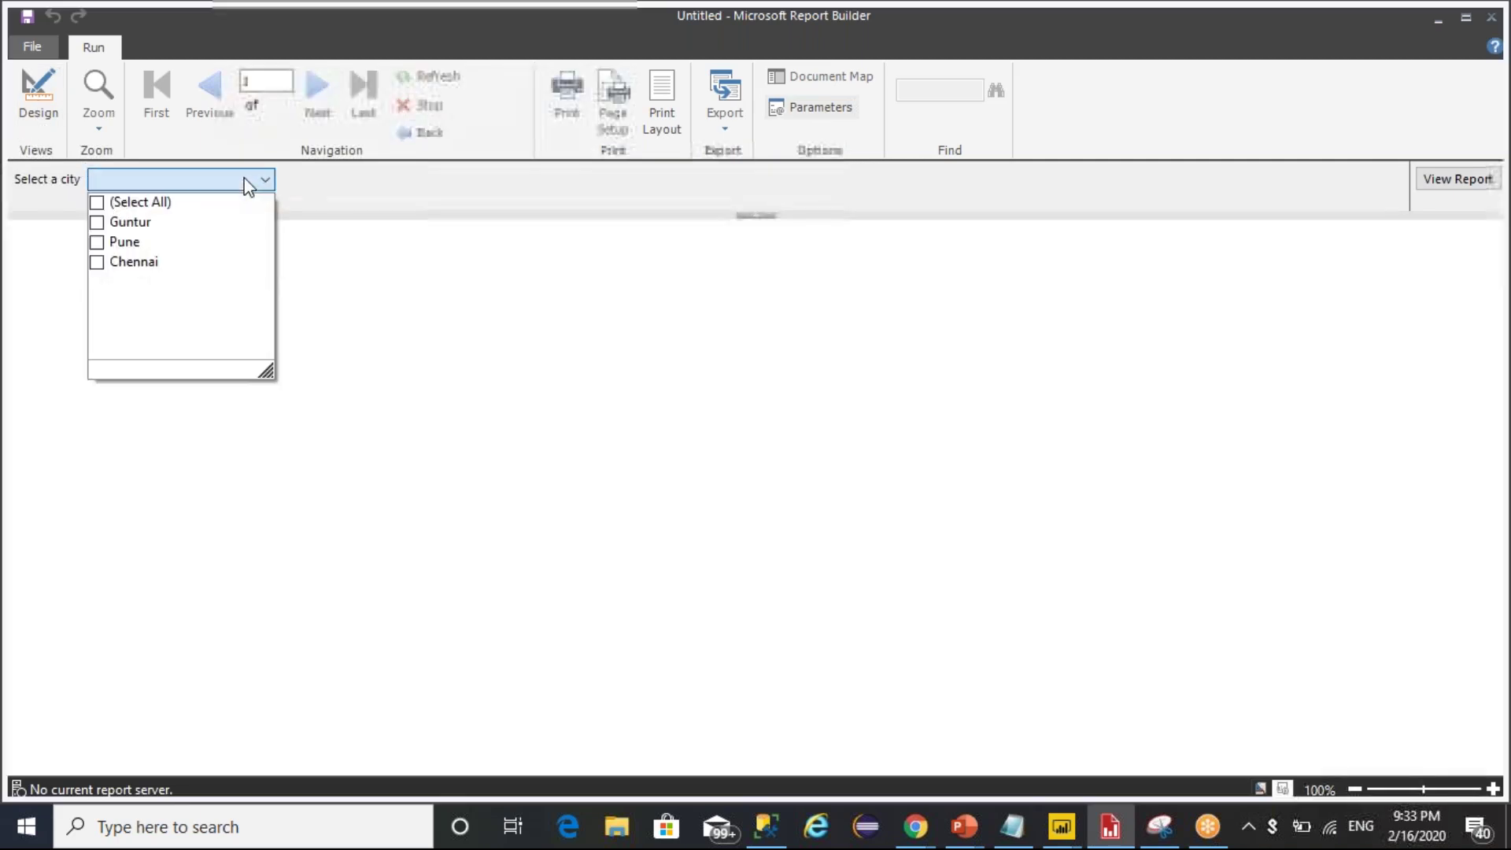
pyautogui.click(123, 222)
pyautogui.click(122, 241)
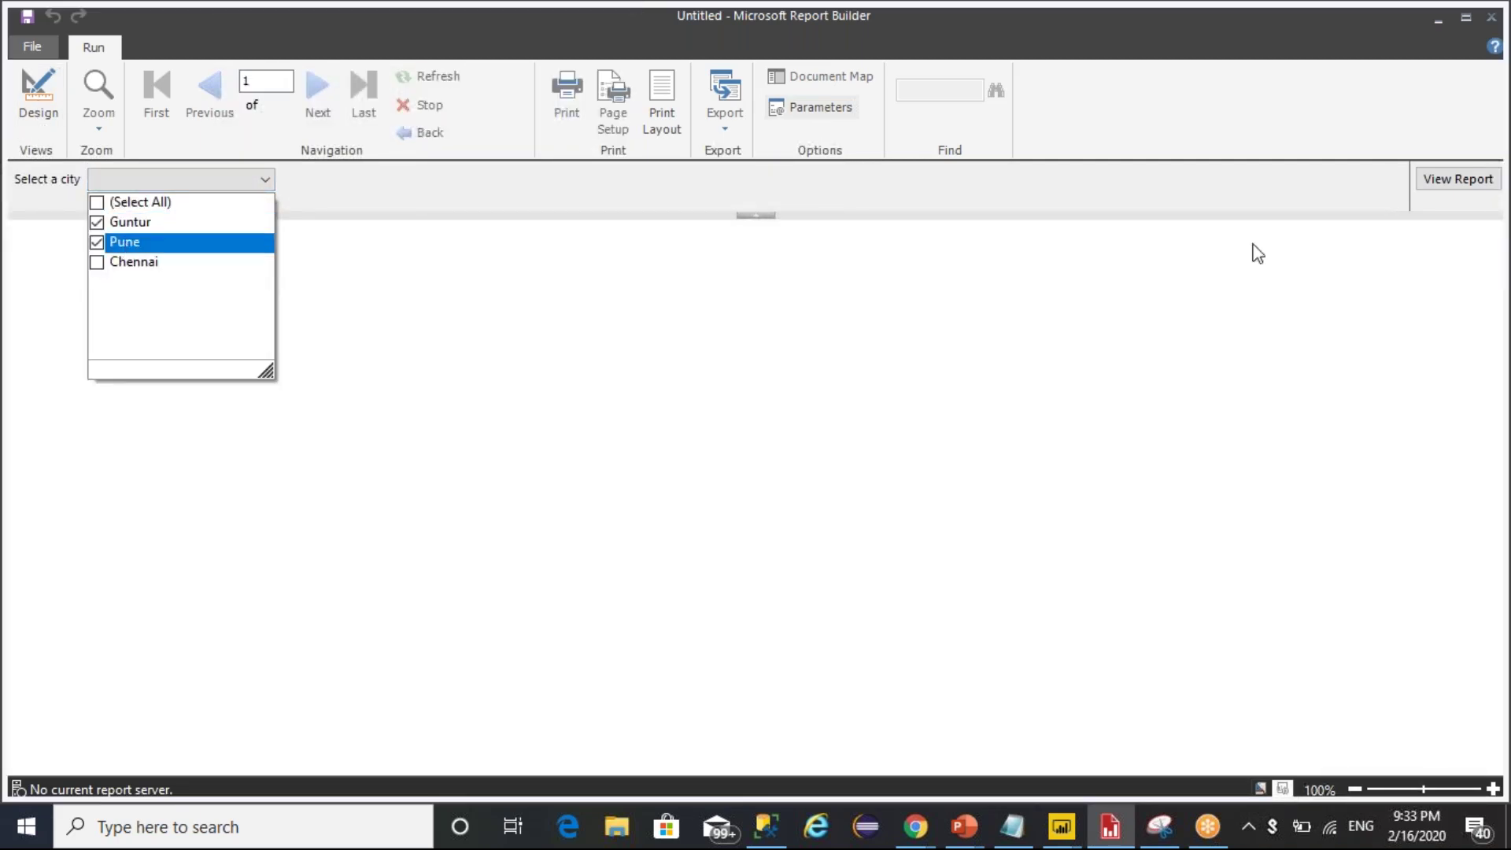
pyautogui.click(1457, 181)
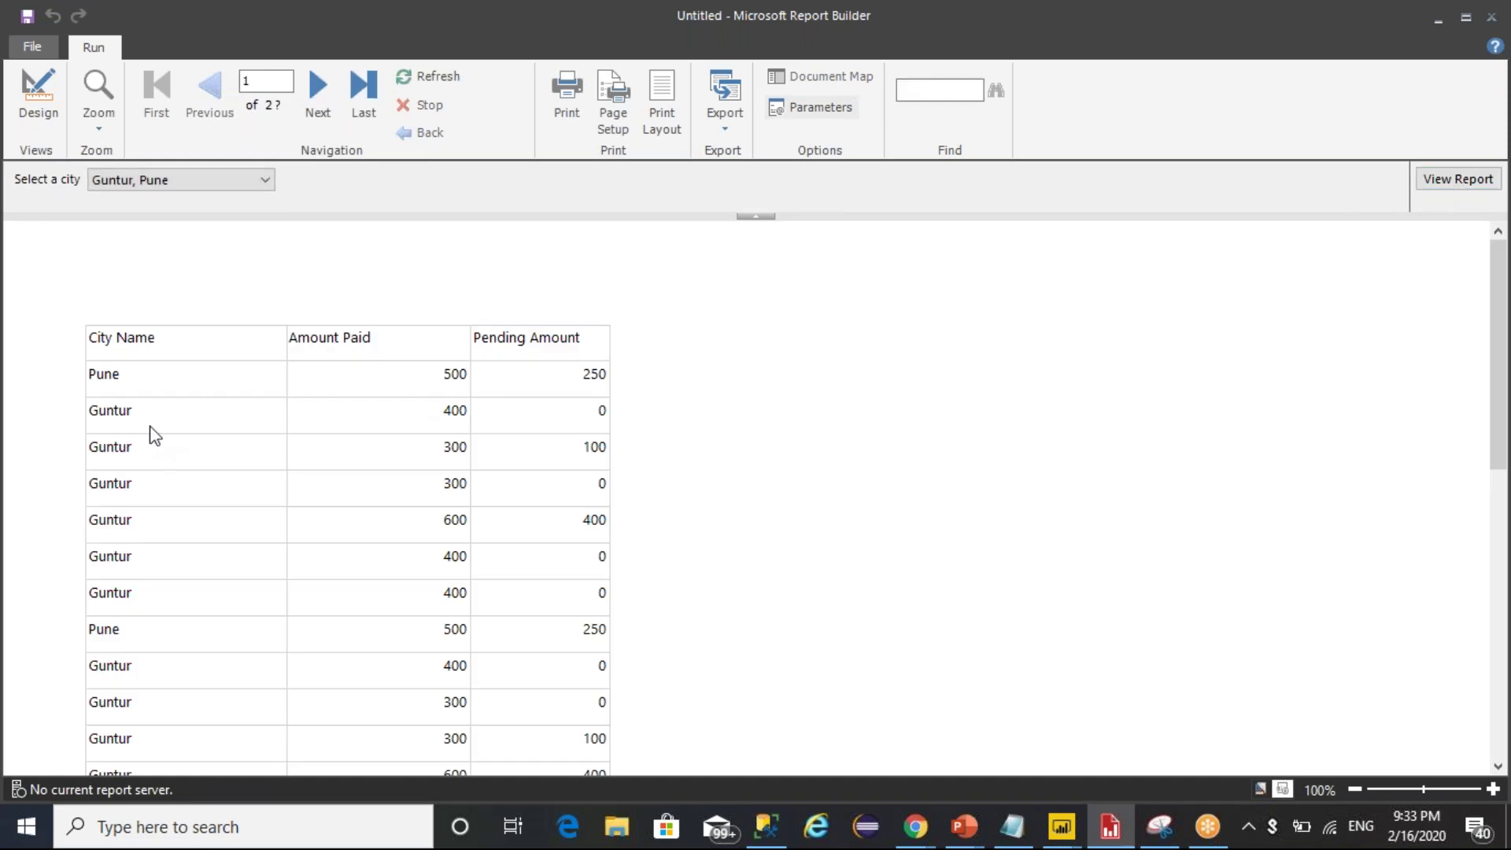
pyautogui.scroll(-10, 182, 472)
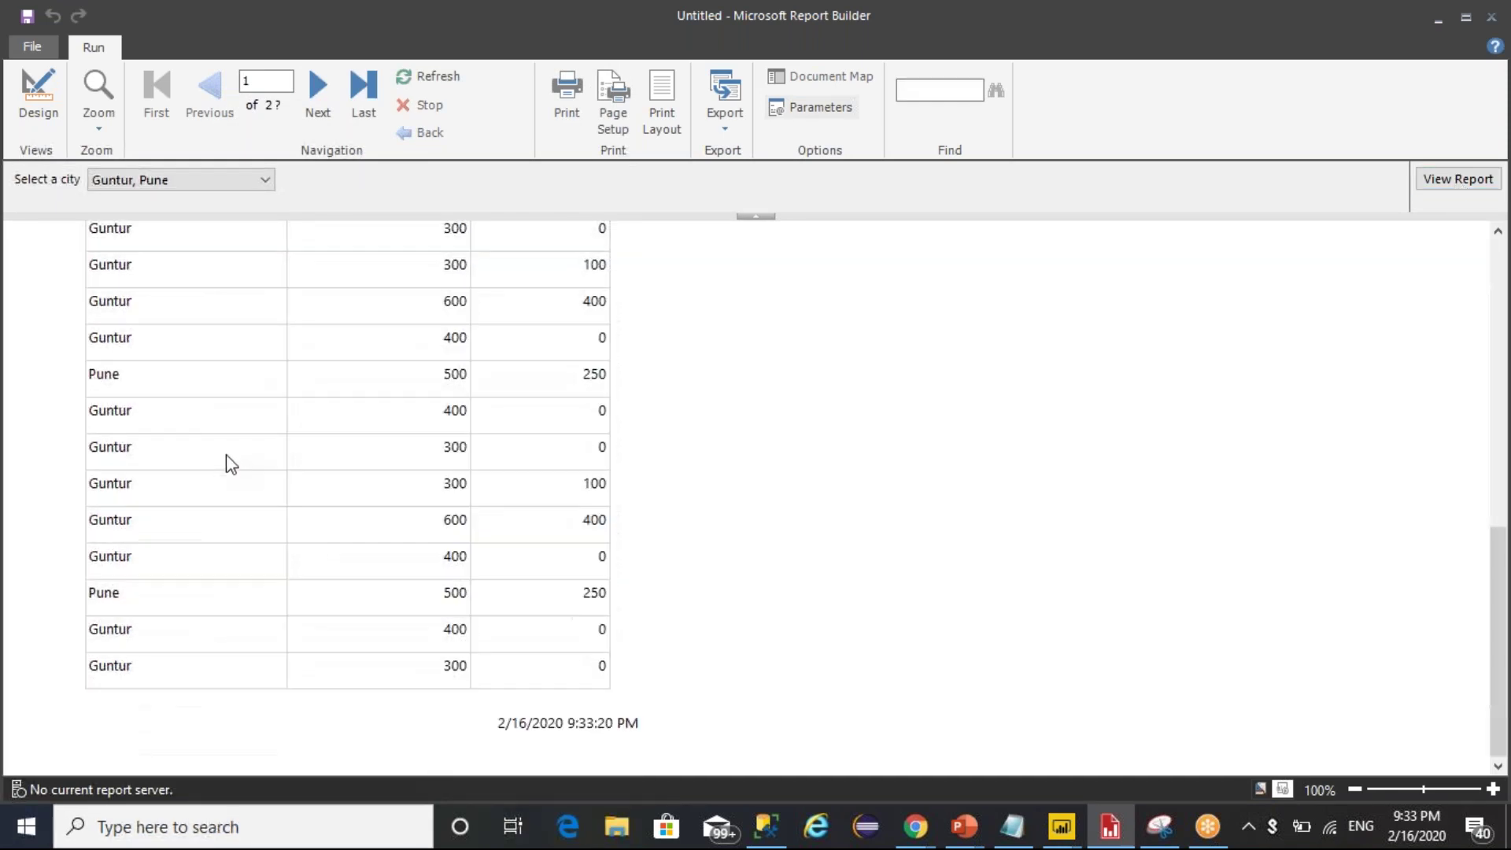
pyautogui.scroll(-6, 230, 464)
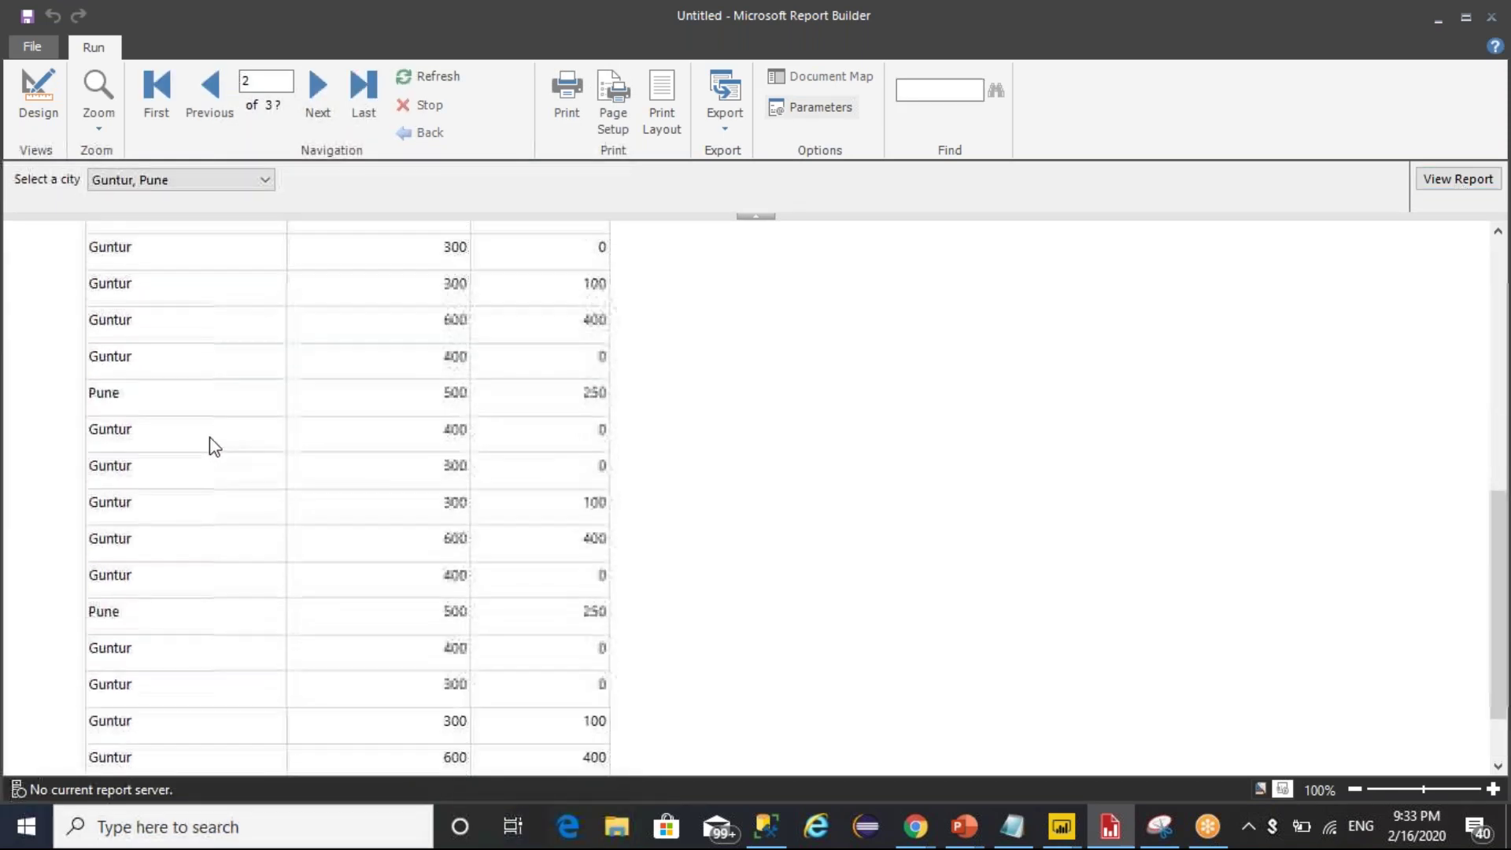
pyautogui.scroll(-5, 211, 447)
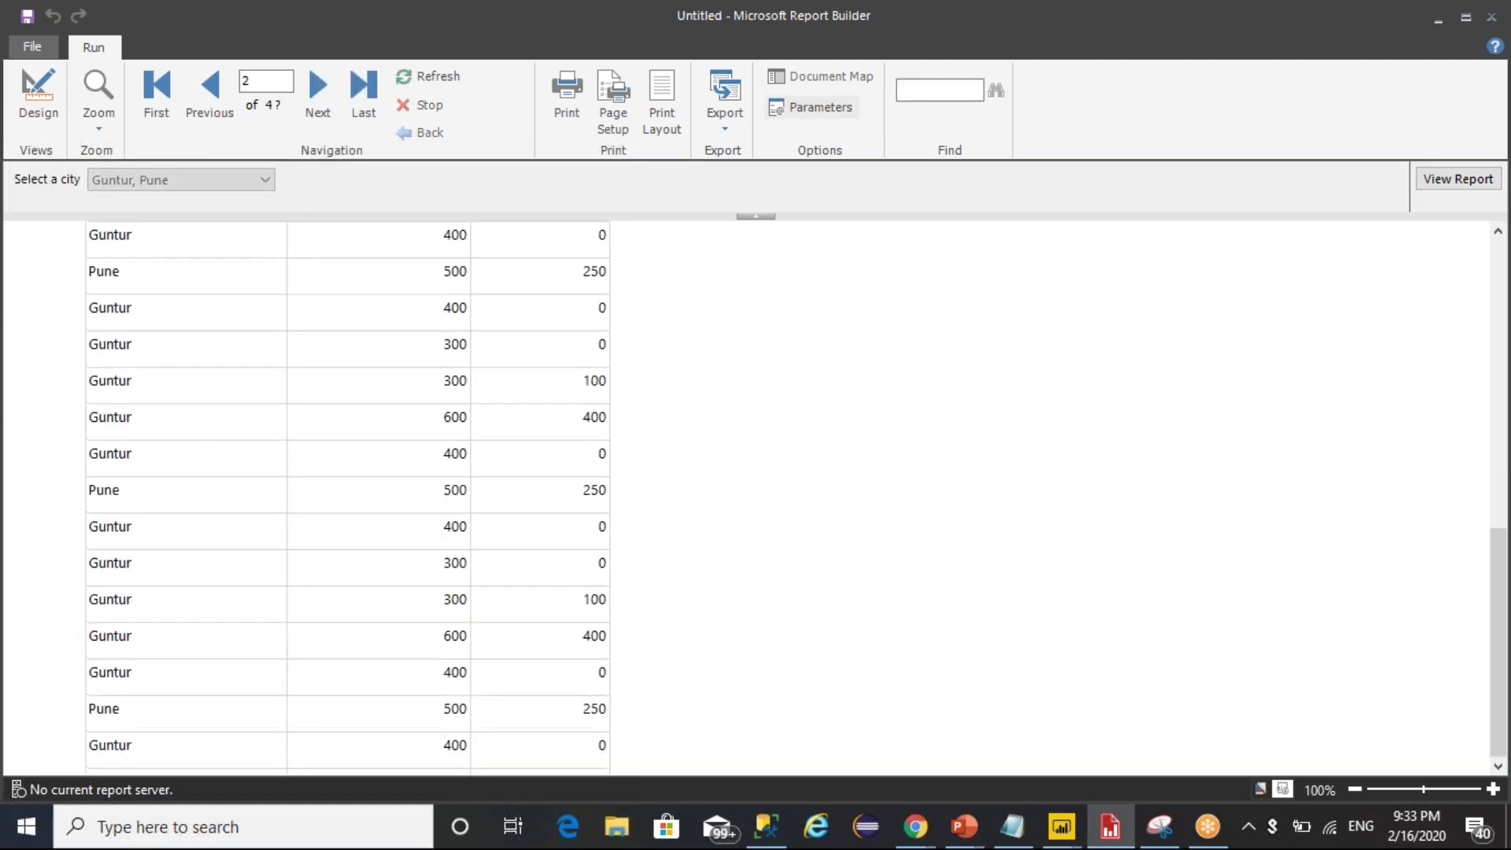
pyautogui.scroll(8, 346, 496)
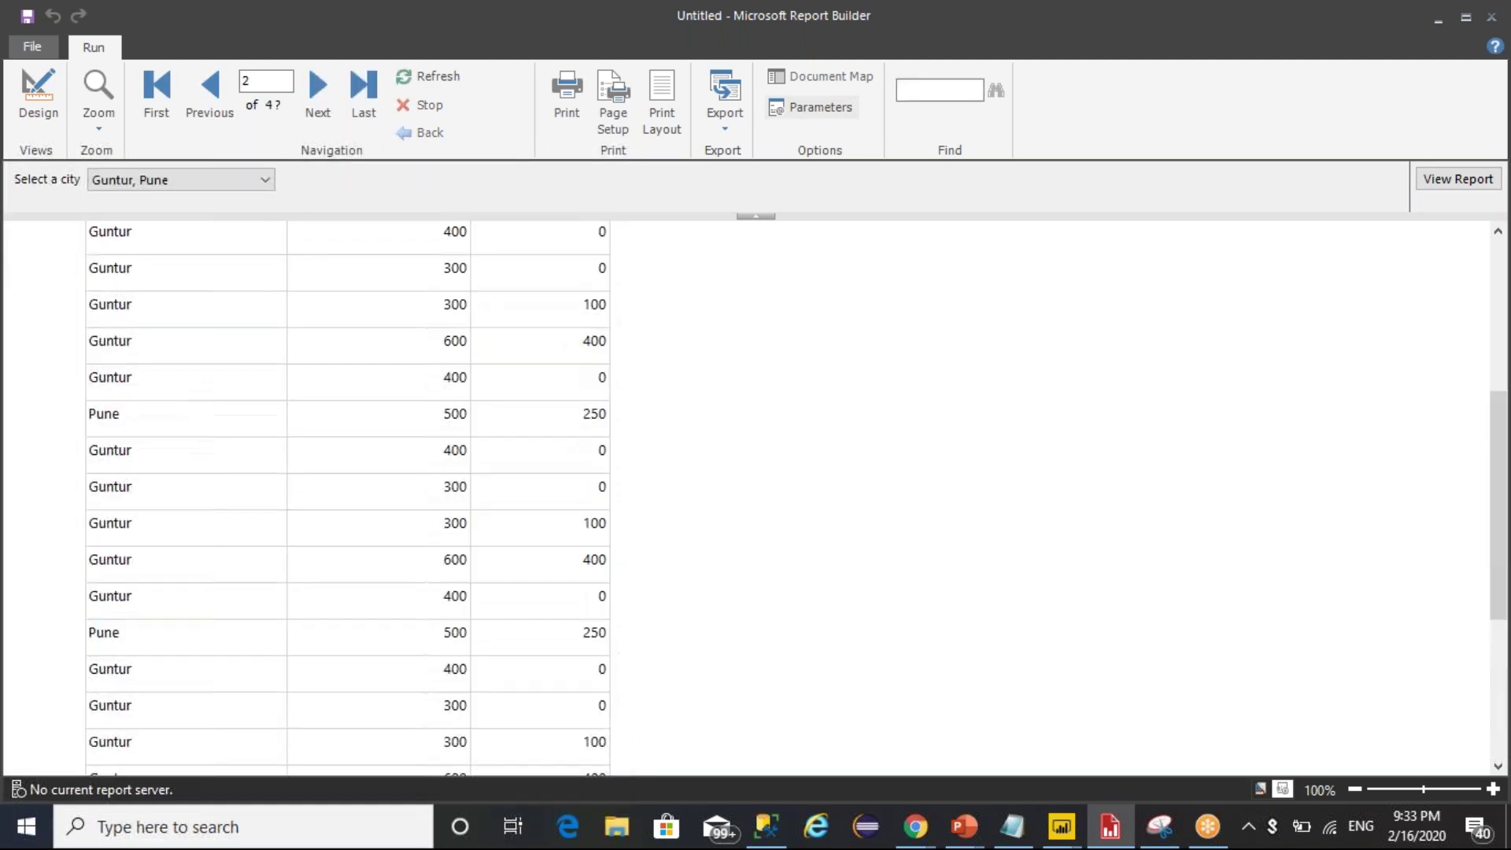
# Re-render the report for all cities, then return to design view
pyautogui.click(249, 187)
pyautogui.click(130, 203)
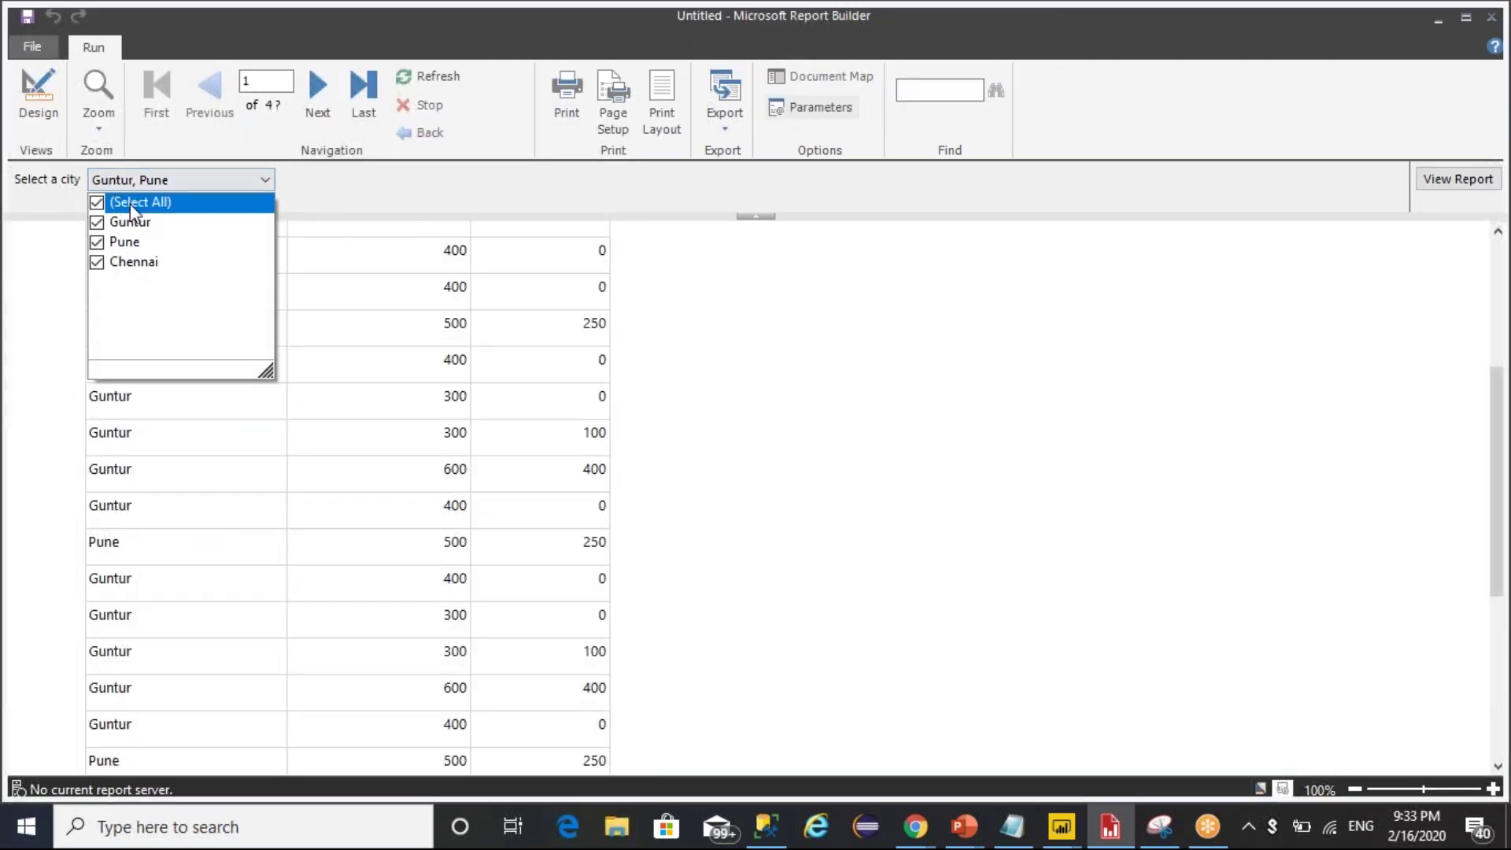
pyautogui.click(1439, 185)
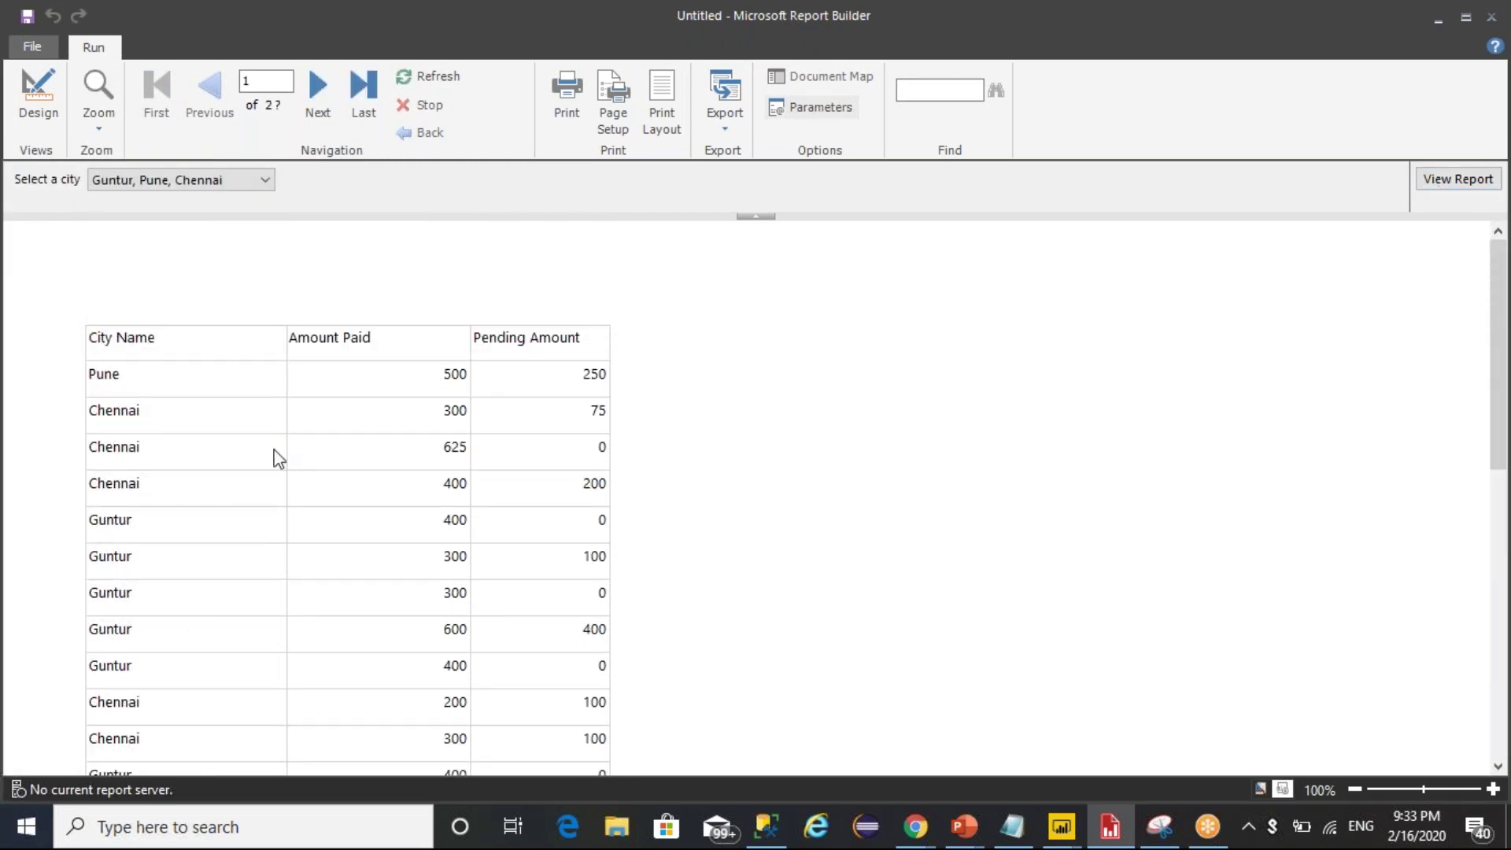
pyautogui.click(40, 106)
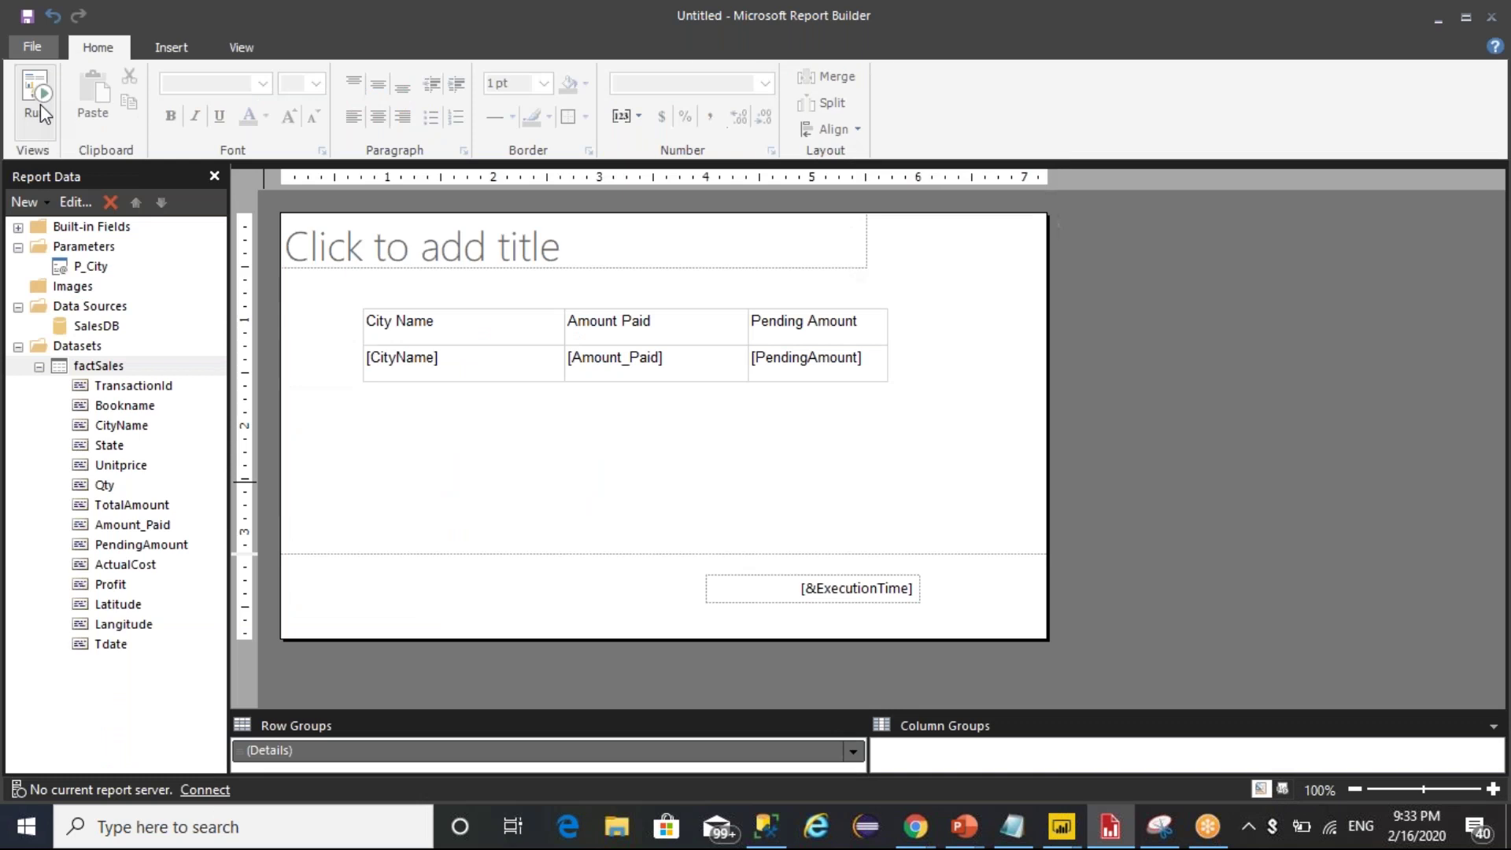